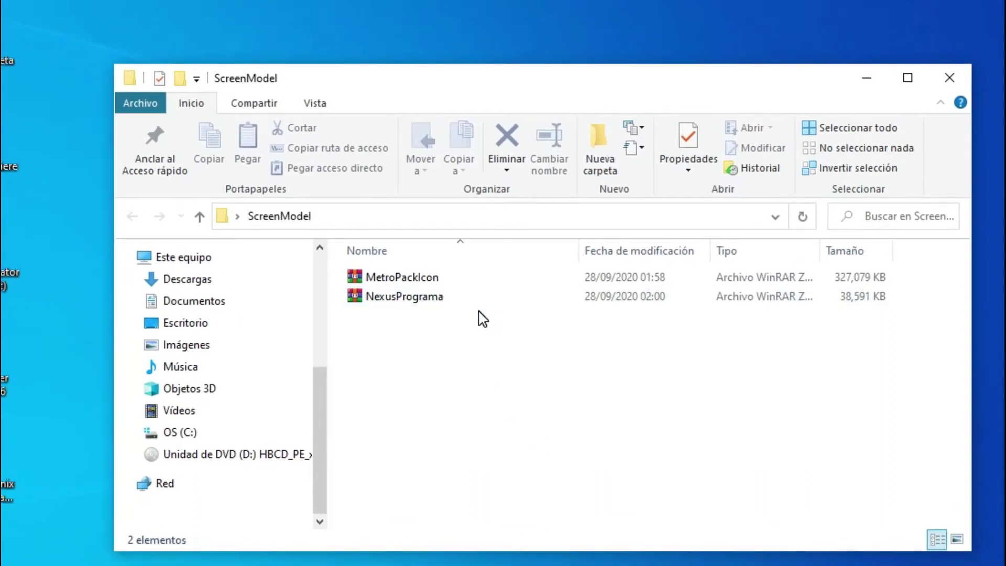
# Open nexus.zip inside the NexusPrograma archive and start NexusSetup.exe with Español as the installation language.
pyautogui.doubleClick(421, 303)
pyautogui.doubleClick(130, 245)
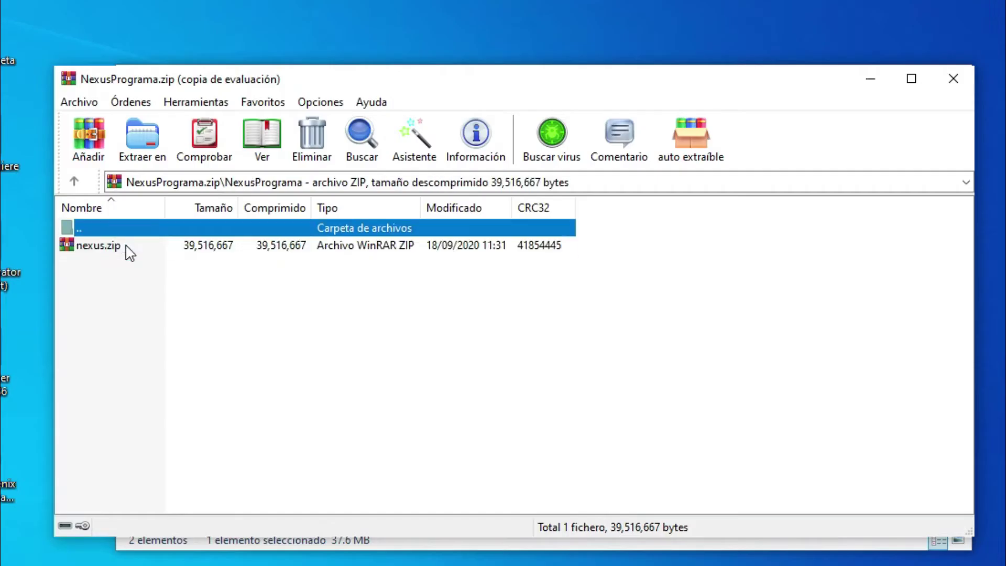
pyautogui.doubleClick(103, 245)
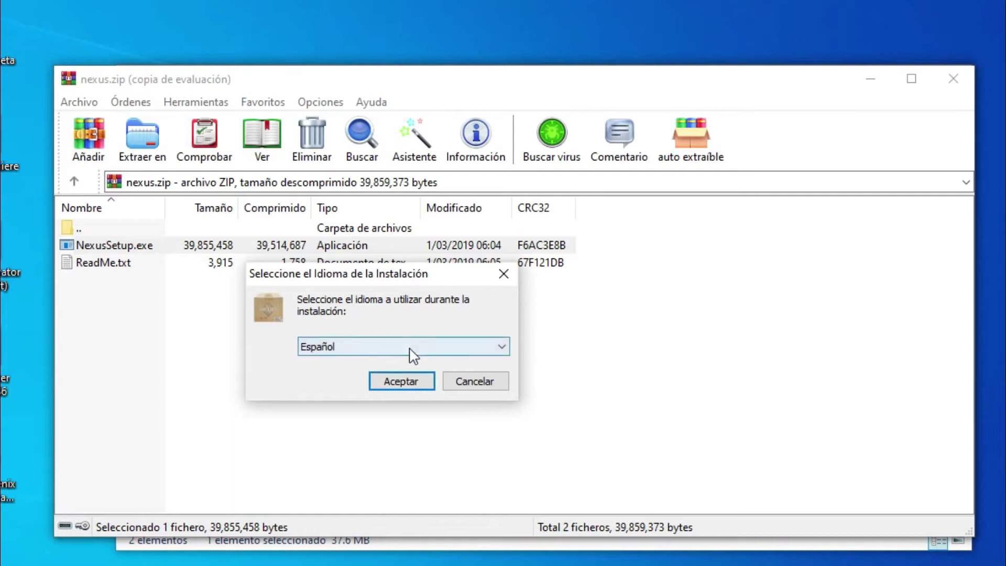
pyautogui.click(395, 383)
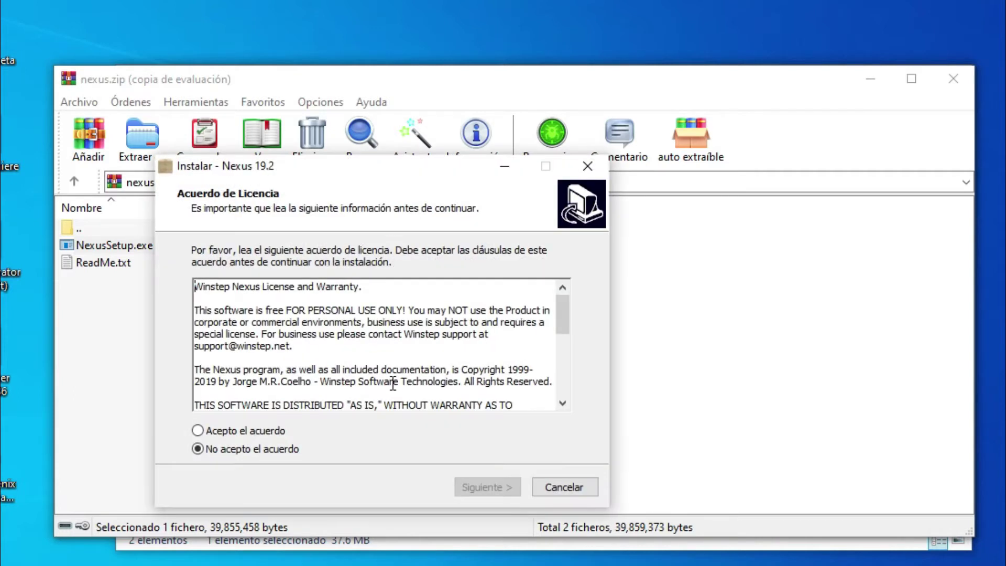
# Accept the licence agreement and install Nexus with the default Winstep folders, finishing the setup without launching the program.
pyautogui.click(200, 432)
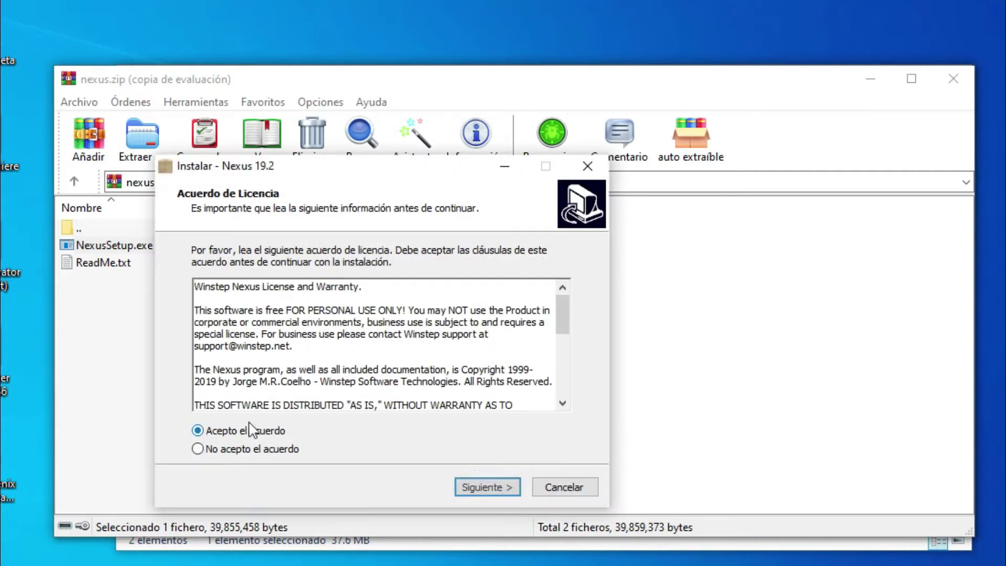
pyautogui.click(493, 488)
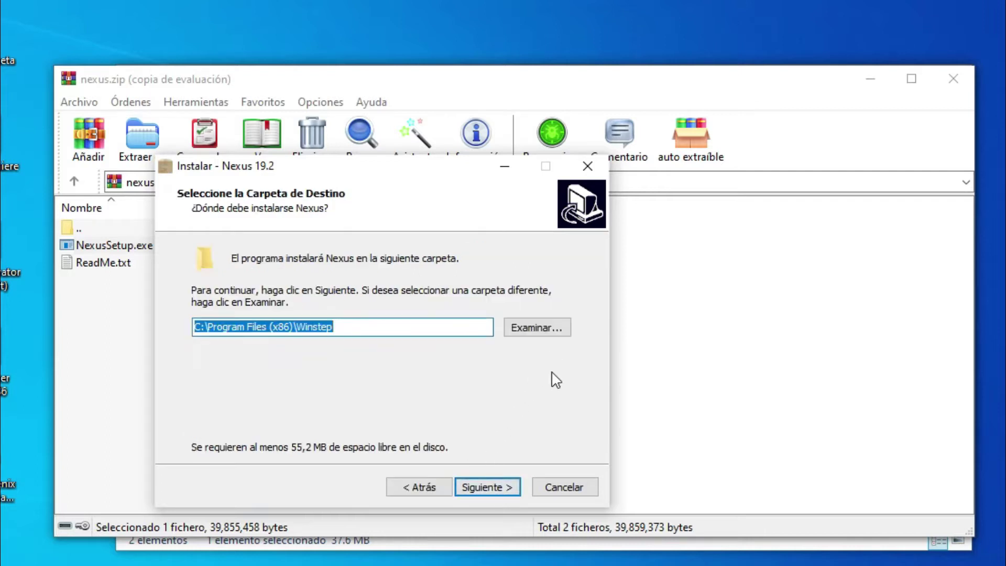
pyautogui.click(497, 490)
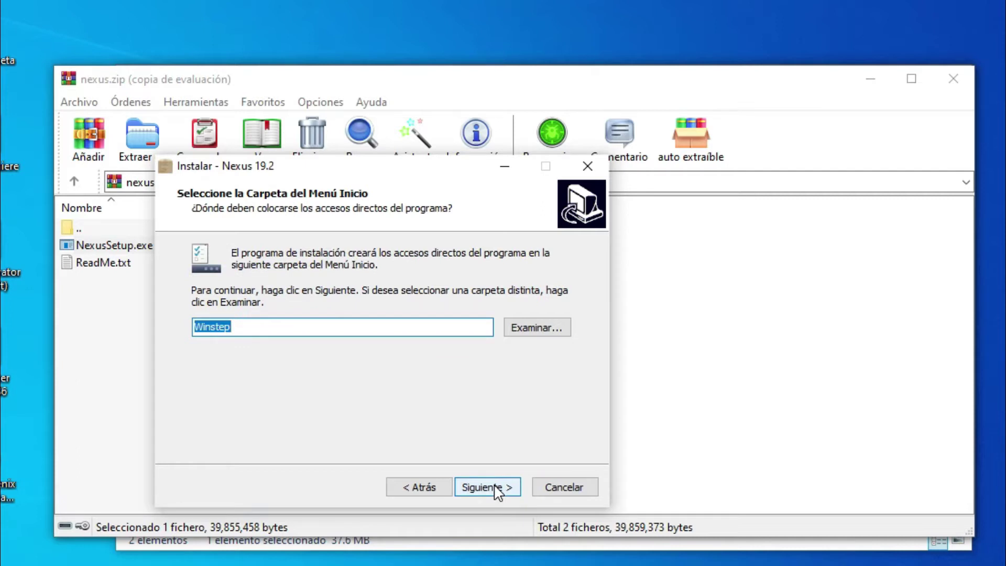
pyautogui.click(497, 490)
pyautogui.click(495, 487)
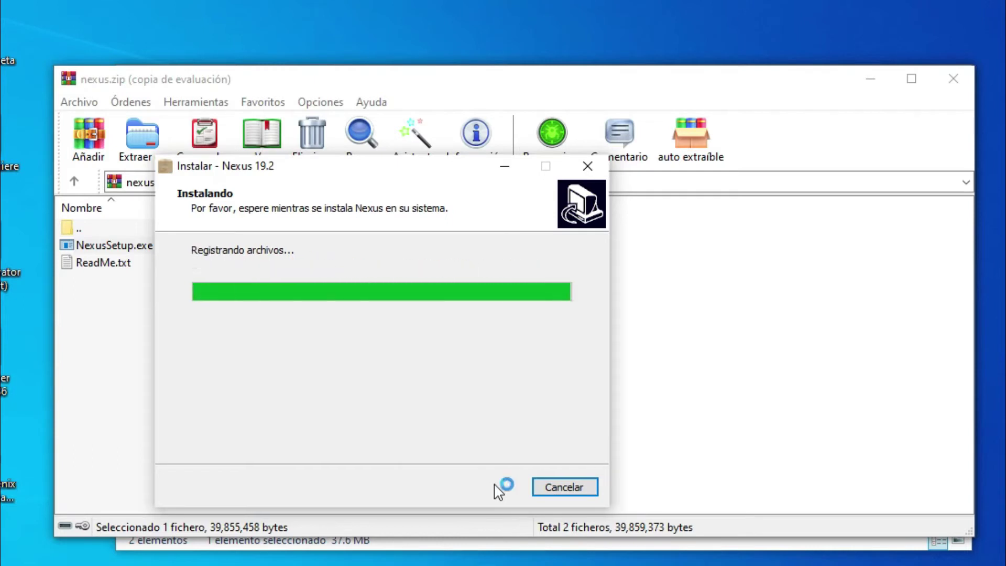
pyautogui.click(326, 324)
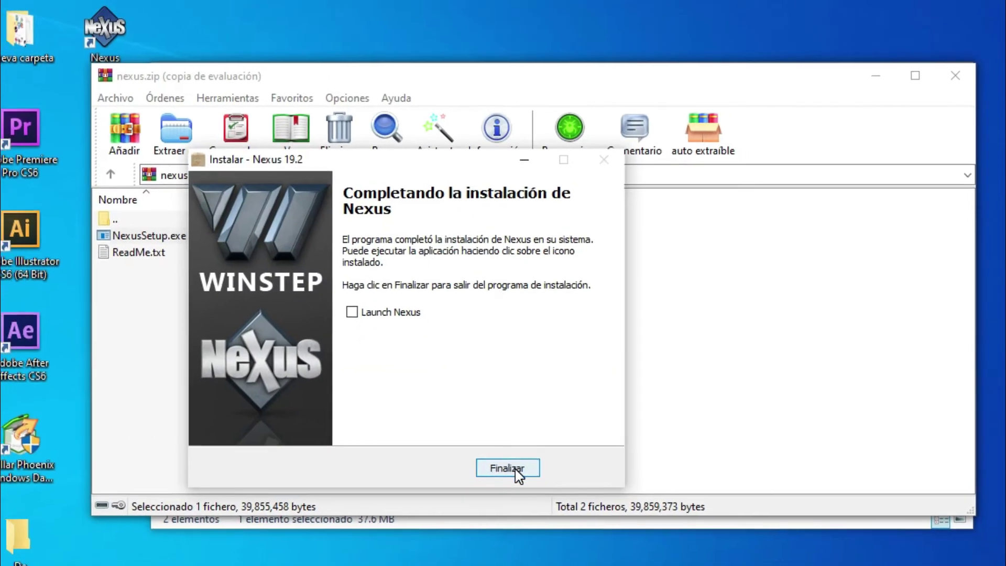
pyautogui.click(517, 475)
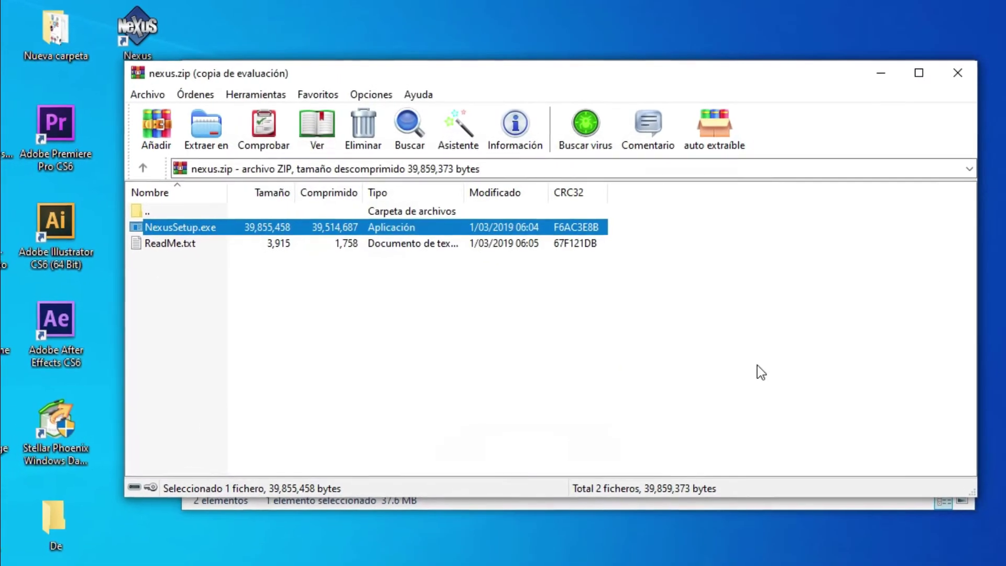
# Minimize the open archive and folder windows and launch Nexus from its desktop shortcut.
pyautogui.click(882, 74)
pyautogui.click(883, 75)
pyautogui.click(886, 77)
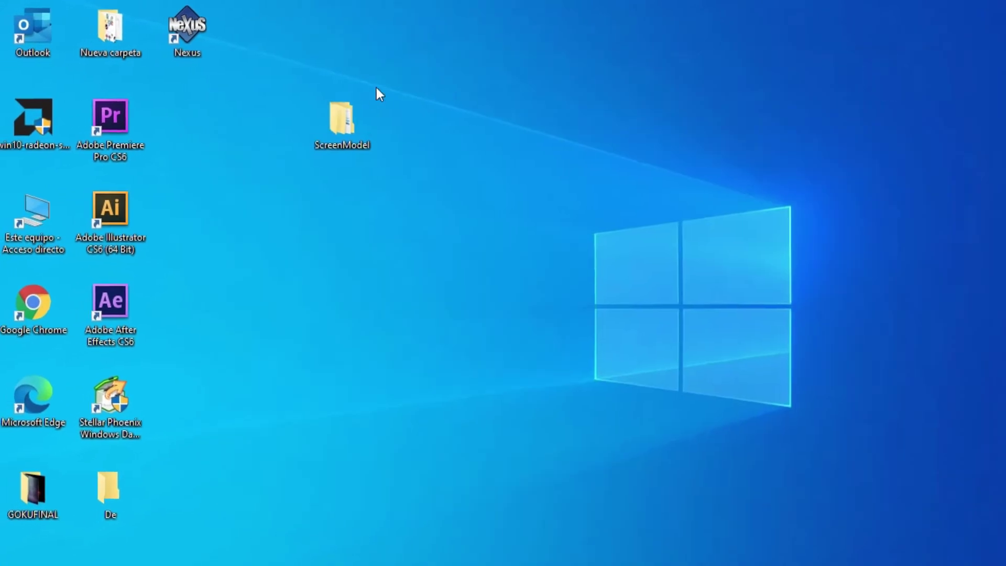
pyautogui.doubleClick(215, 37)
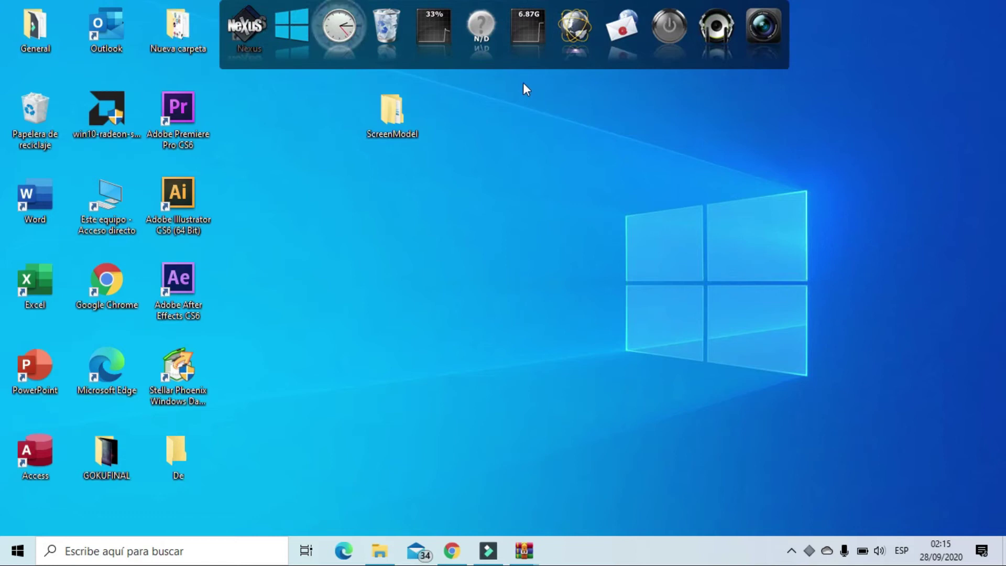
# In the Nexus dock's preferences, attach the dock to the Derecha screen edge and apply the change.
pyautogui.rightClick(460, 67)
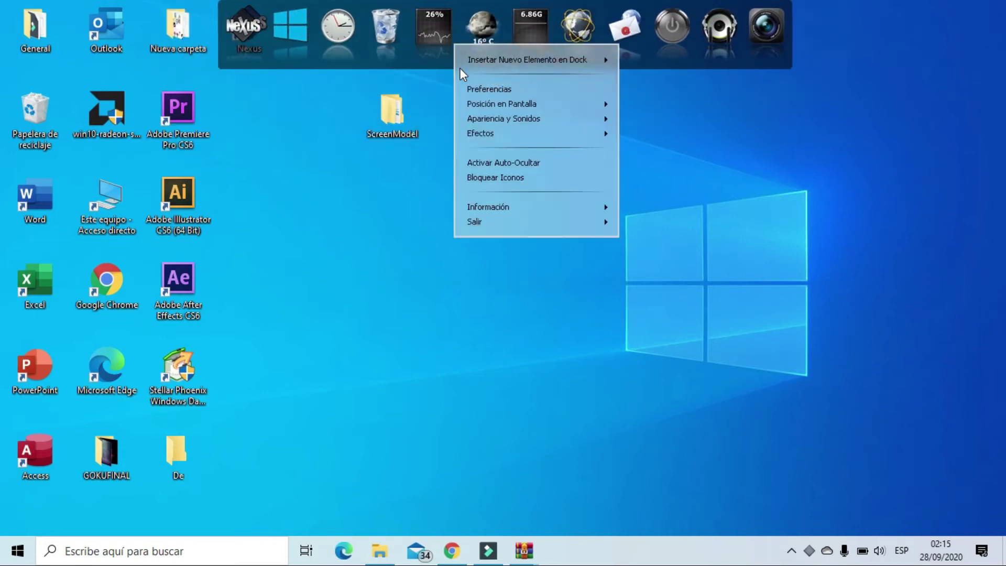
pyautogui.click(480, 92)
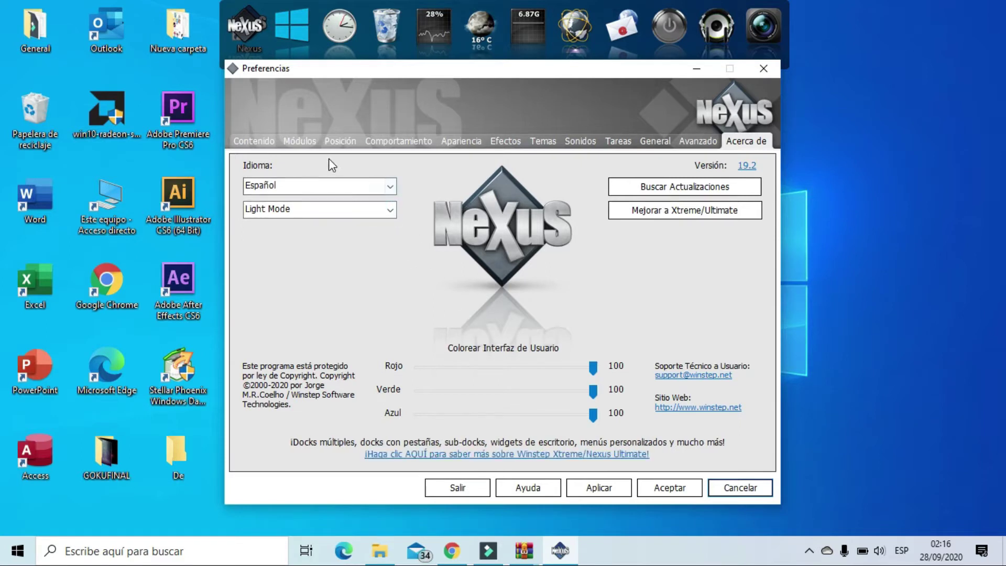
pyautogui.click(344, 142)
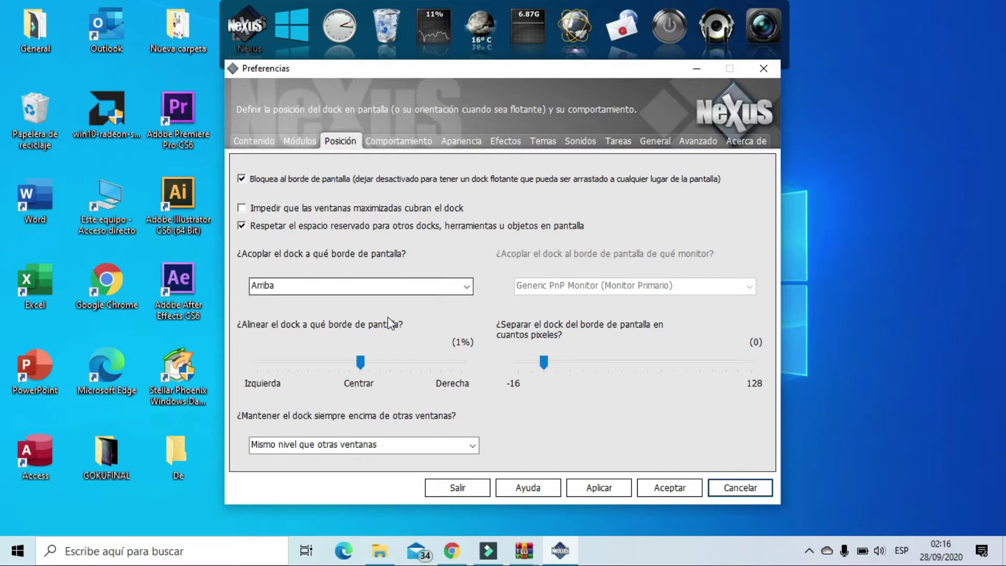
pyautogui.click(363, 285)
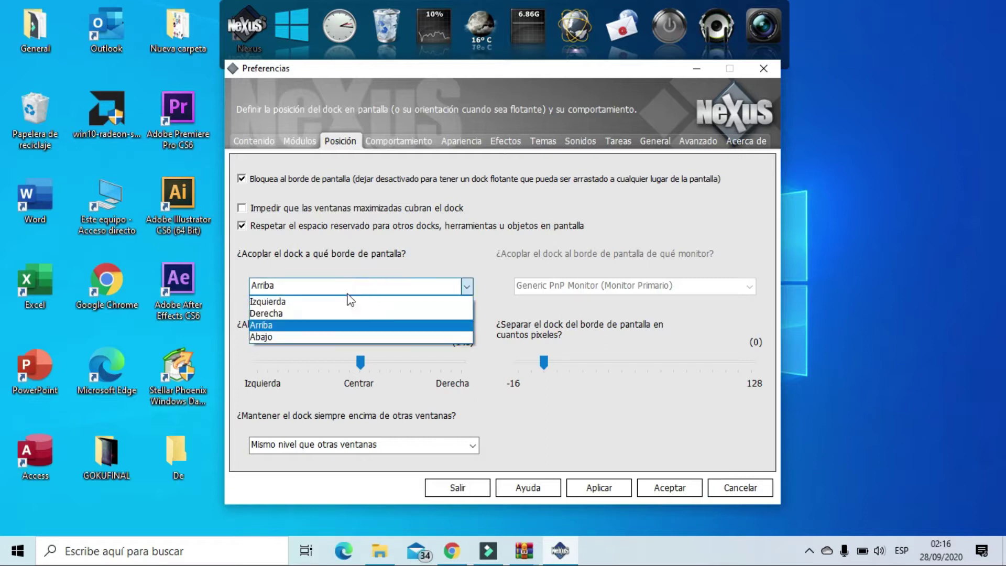
pyautogui.click(346, 314)
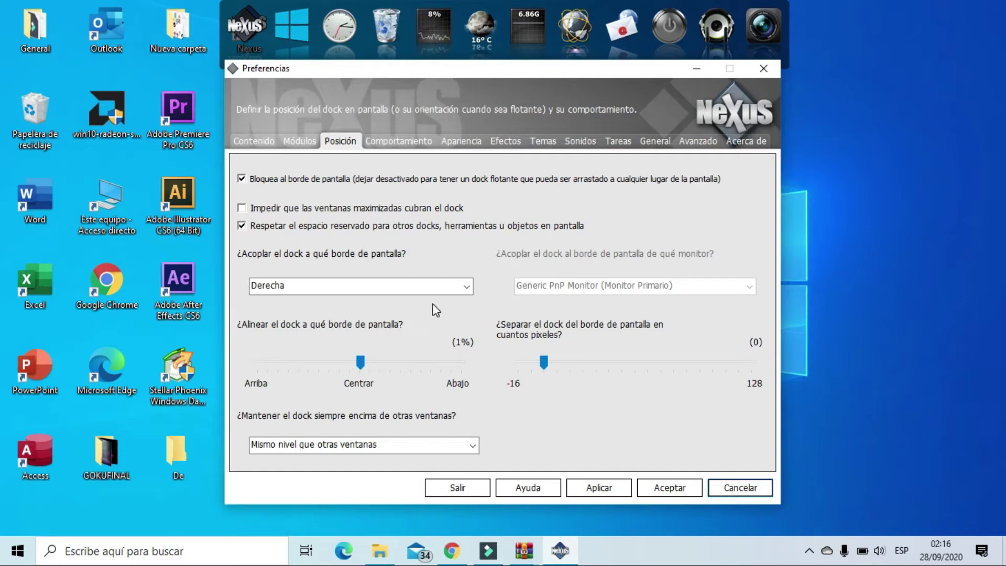
pyautogui.click(610, 488)
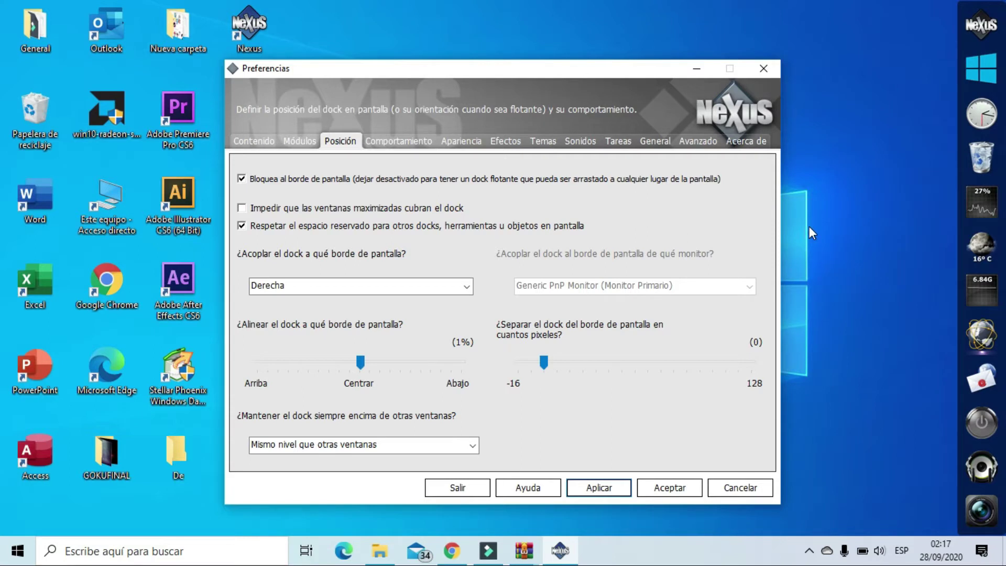
# Set the dock's transparency to 100% with icon transparency at 0%, apply it and close the preferences.
pyautogui.click(472, 141)
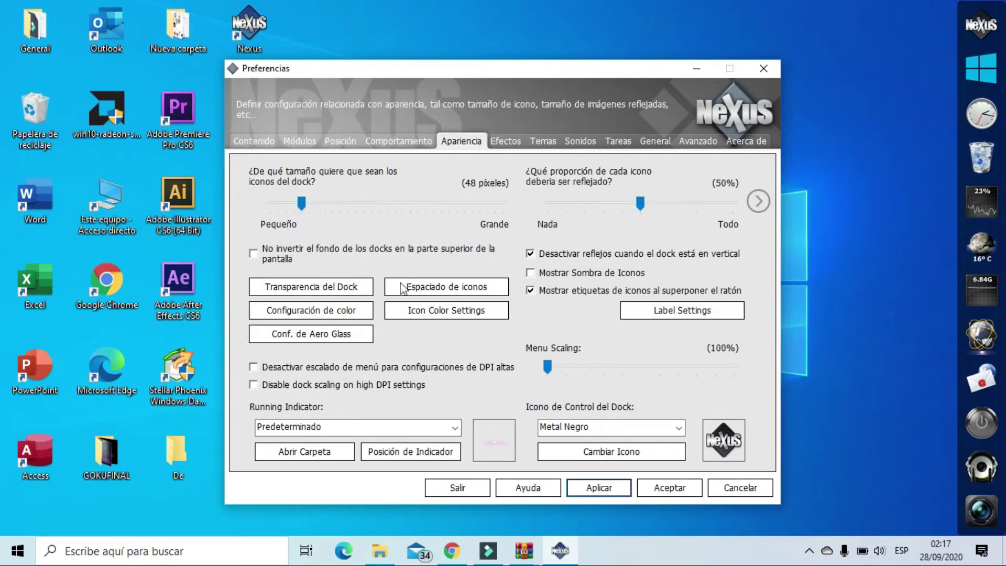
pyautogui.click(318, 286)
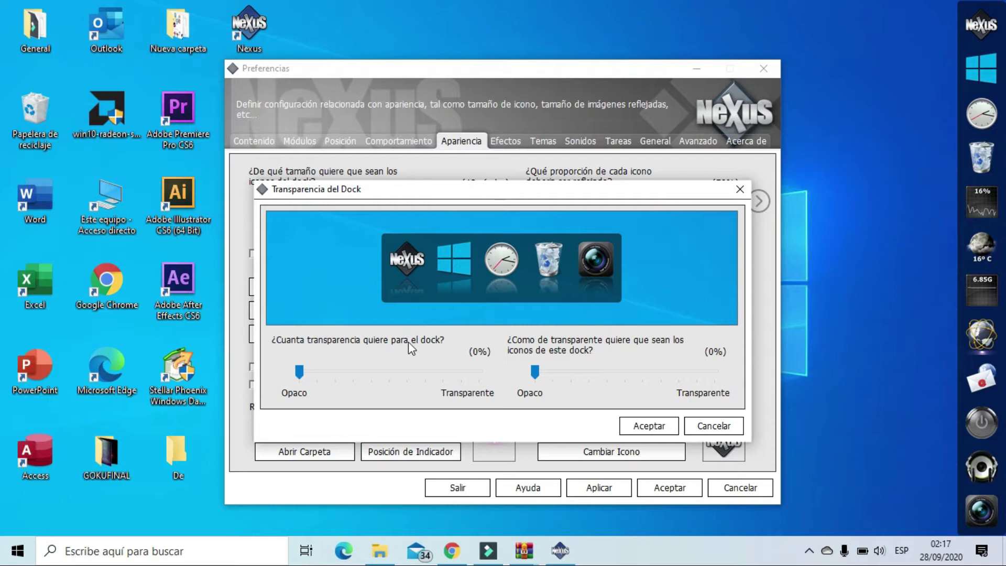
pyautogui.moveTo(302, 373); pyautogui.dragTo(357, 371)
pyautogui.moveTo(502, 371); pyautogui.dragTo(502, 370)
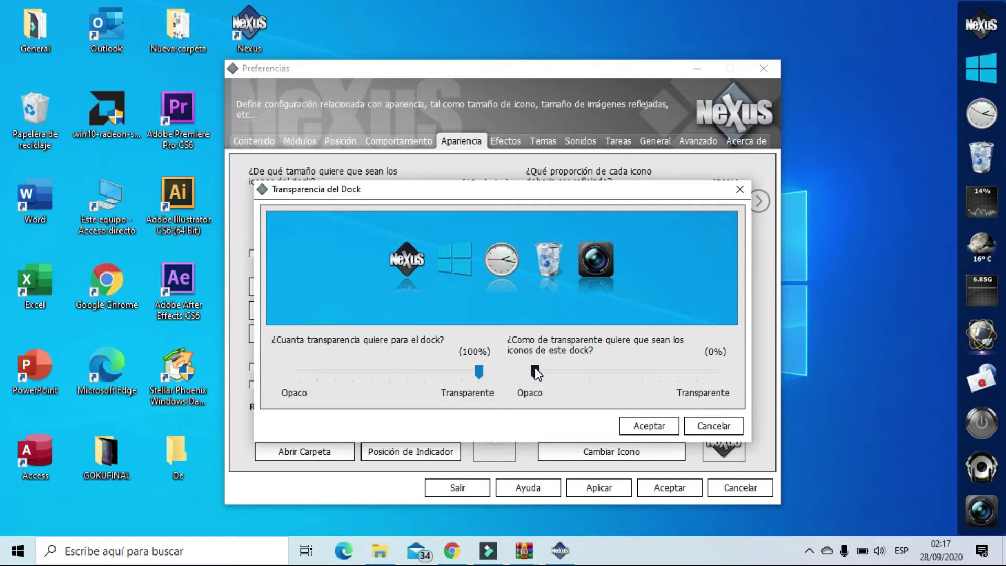
pyautogui.moveTo(536, 373); pyautogui.dragTo(537, 373)
pyautogui.click(649, 425)
pyautogui.click(605, 489)
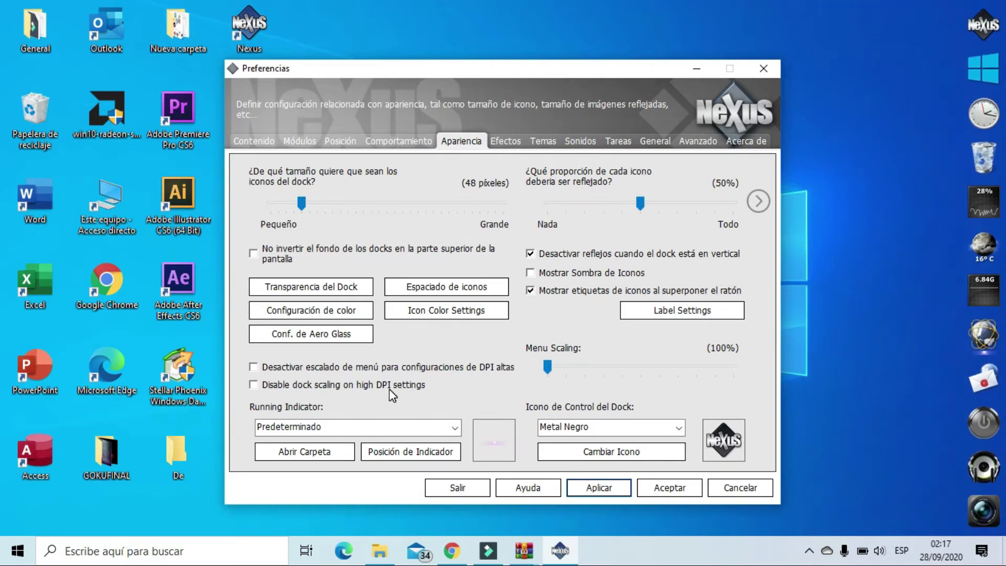
pyautogui.click(671, 488)
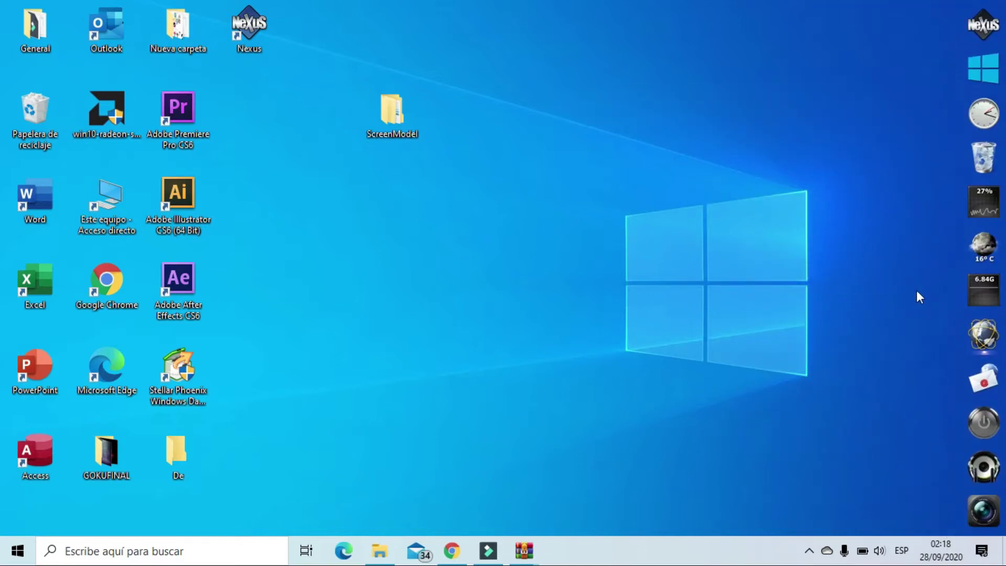
# Remove the default items such as the memory meter and Google Chrome from the dock, keeping only the Nexus and Windows icons.
pyautogui.rightClick(973, 287)
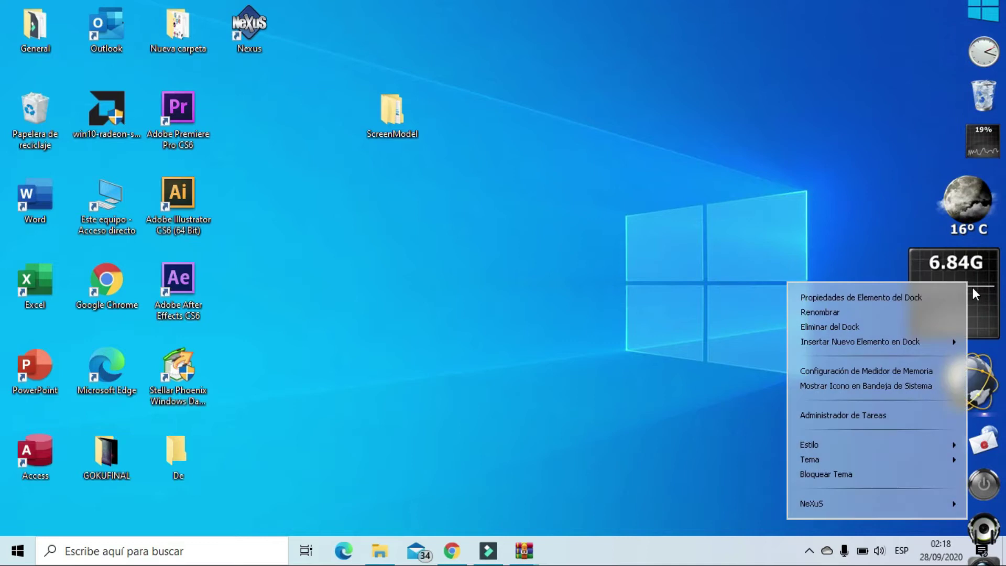
pyautogui.click(868, 326)
pyautogui.click(587, 363)
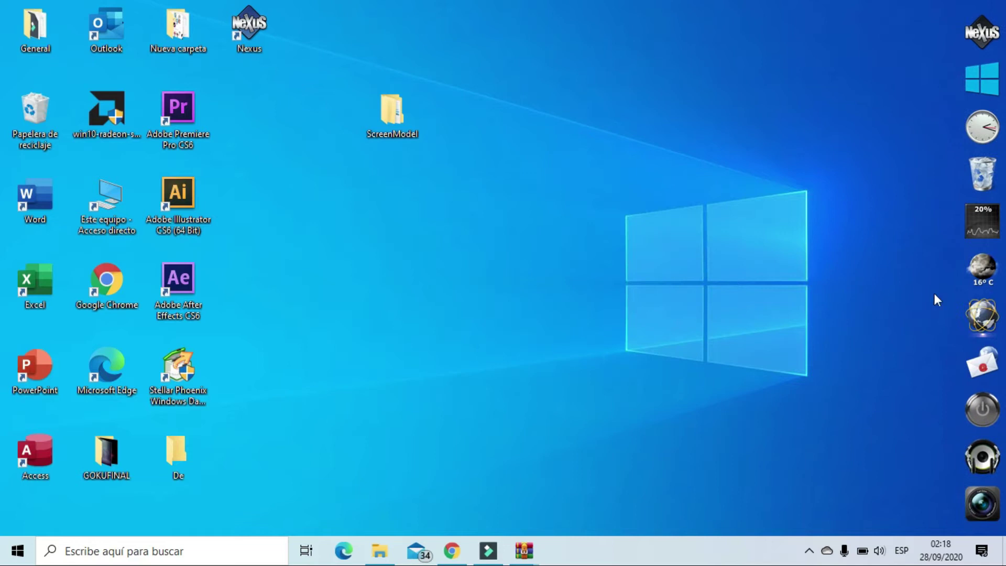
pyautogui.rightClick(969, 311)
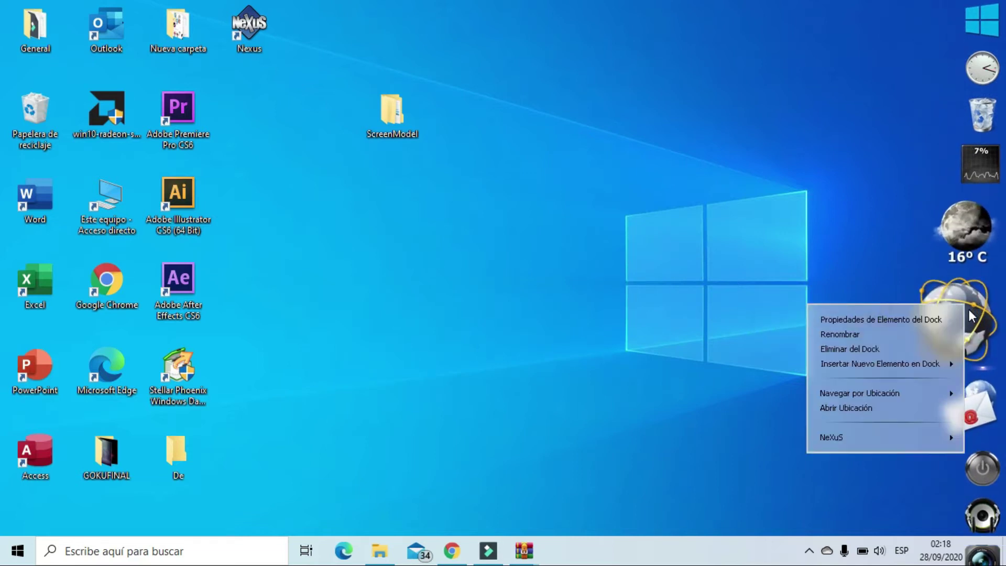
pyautogui.click(891, 353)
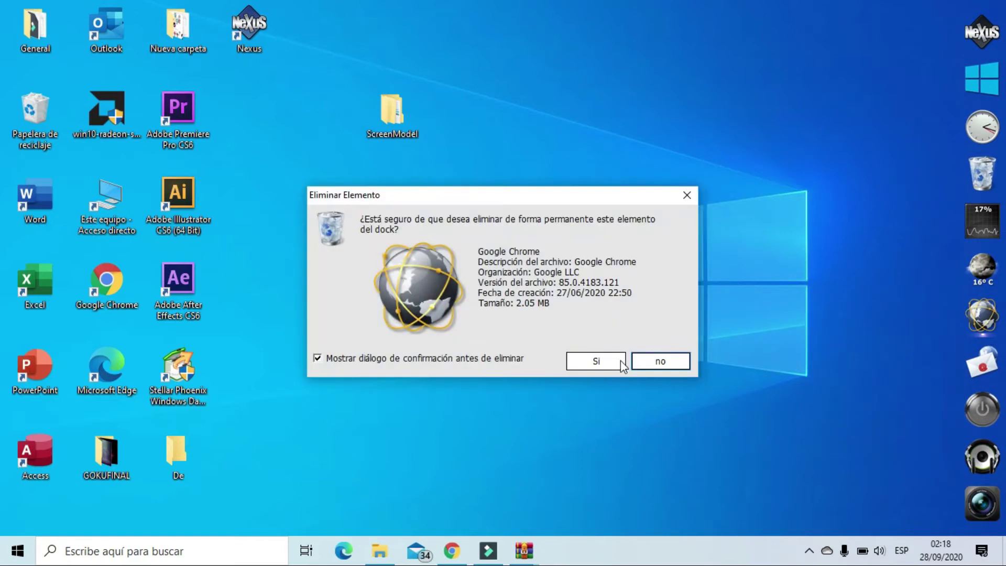
pyautogui.click(591, 365)
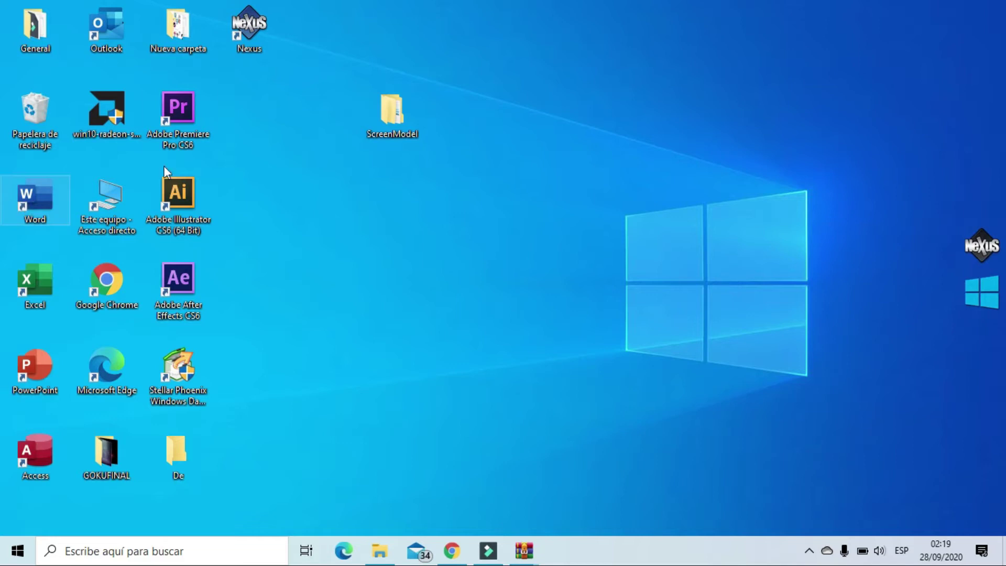
# Add the Word, Excel, PowerPoint, Premiere, Illustrator, After Effects and Chrome desktop shortcuts to the dock between the Nexus and Windows icons.
pyautogui.moveTo(34, 189); pyautogui.dragTo(741, 202)
pyautogui.moveTo(955, 262)
pyautogui.mouseDown()
pyautogui.moveTo(980, 259)
pyautogui.moveTo(968, 274)
pyautogui.mouseUp()
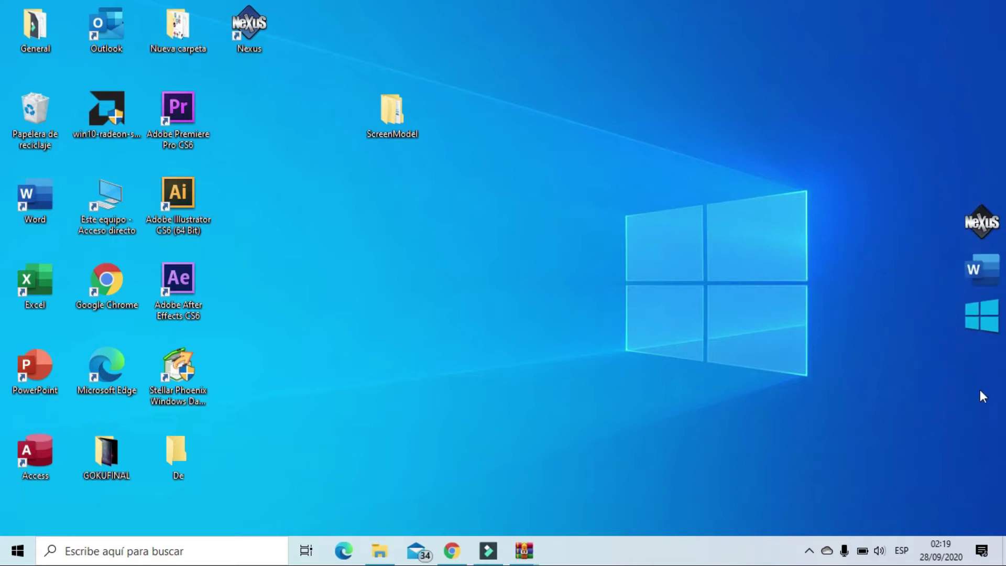
pyautogui.moveTo(21, 262); pyautogui.dragTo(965, 304)
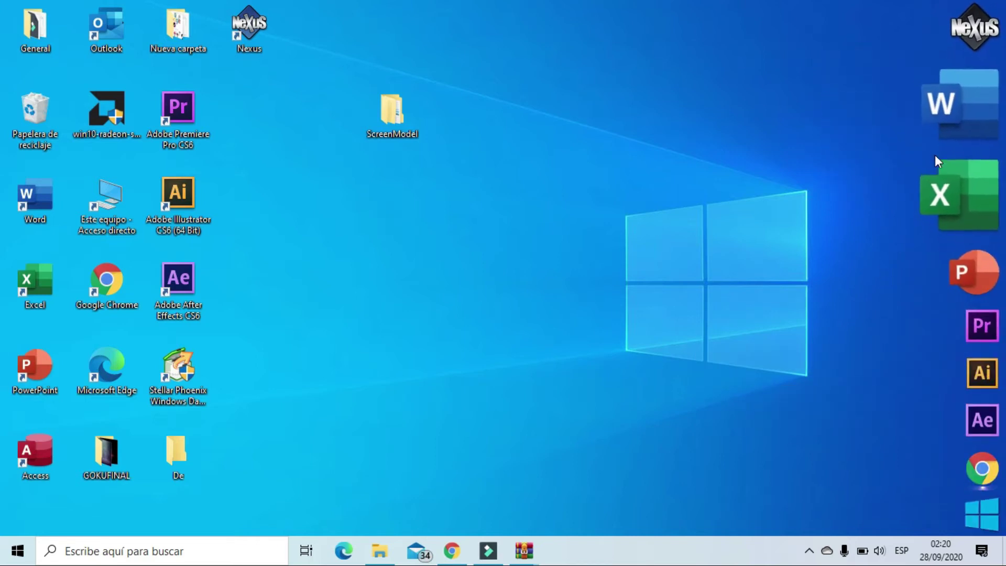
# Turn off Mostrar icono de control del dock in the dock's content preferences and accept the change.
pyautogui.rightClick(938, 153)
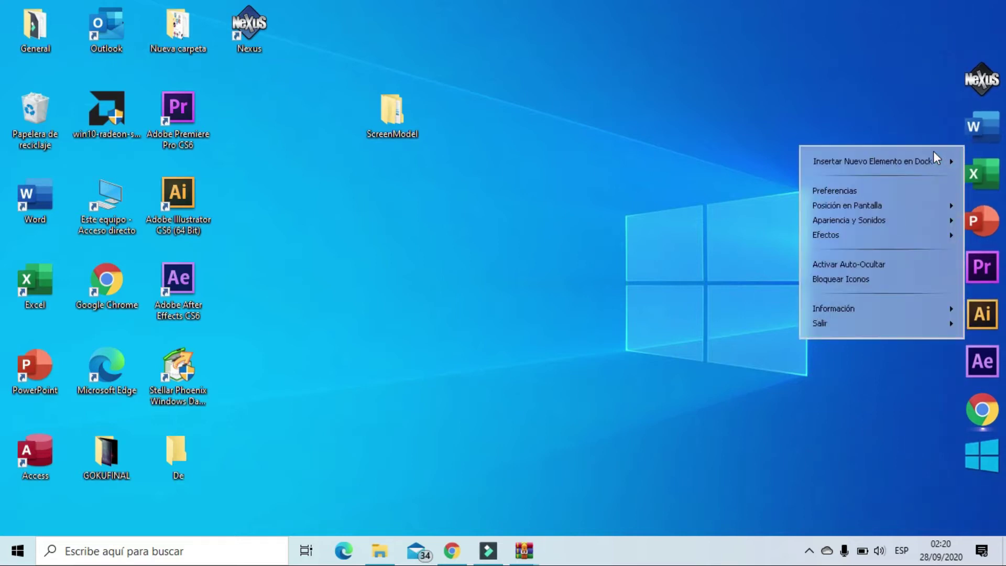
pyautogui.click(874, 193)
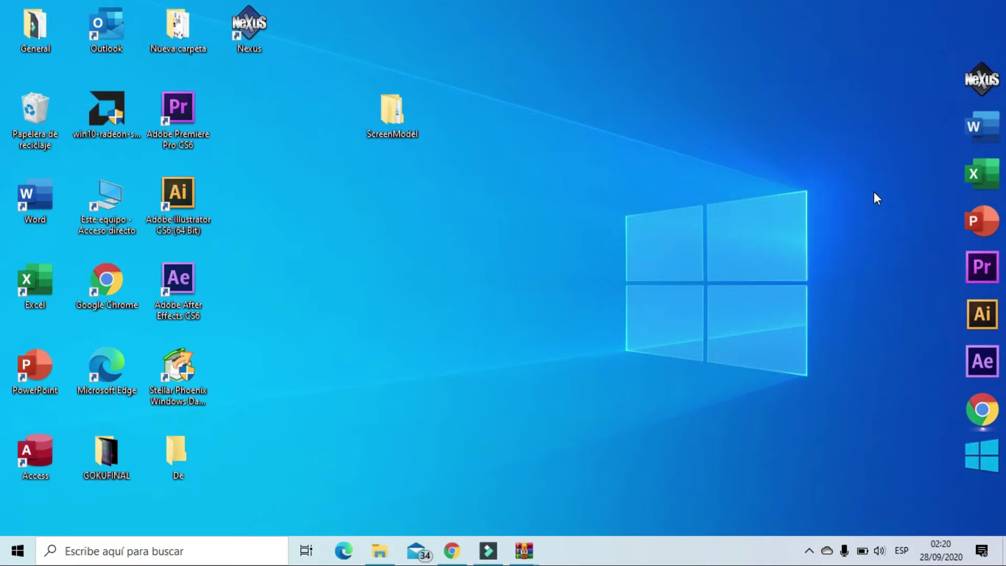
pyautogui.click(248, 146)
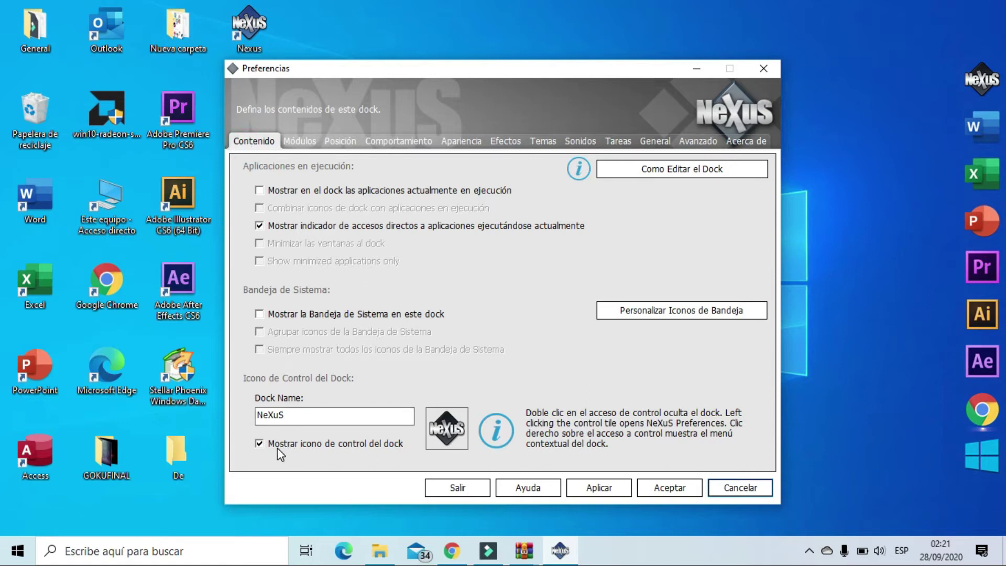
pyautogui.click(261, 450)
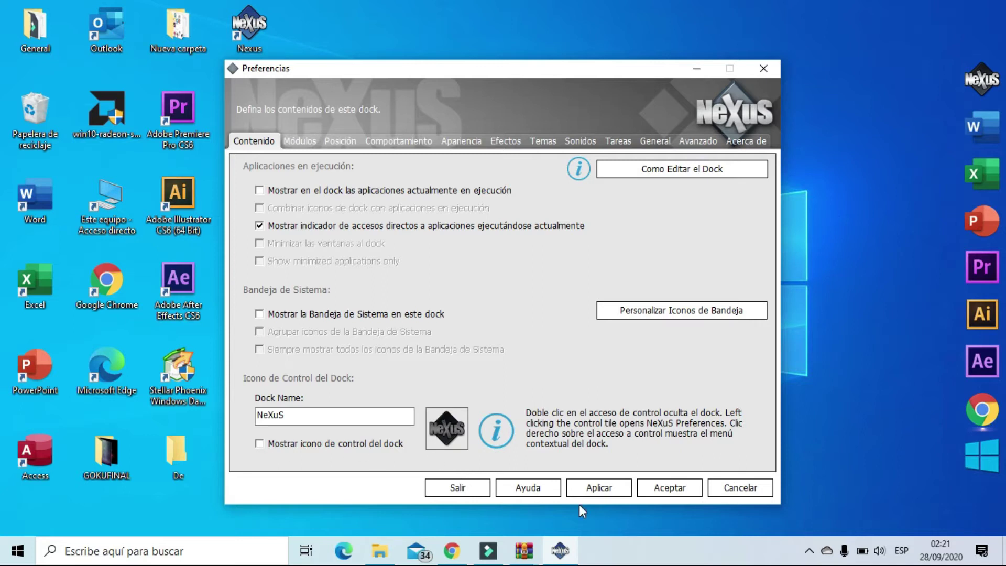
pyautogui.click(664, 489)
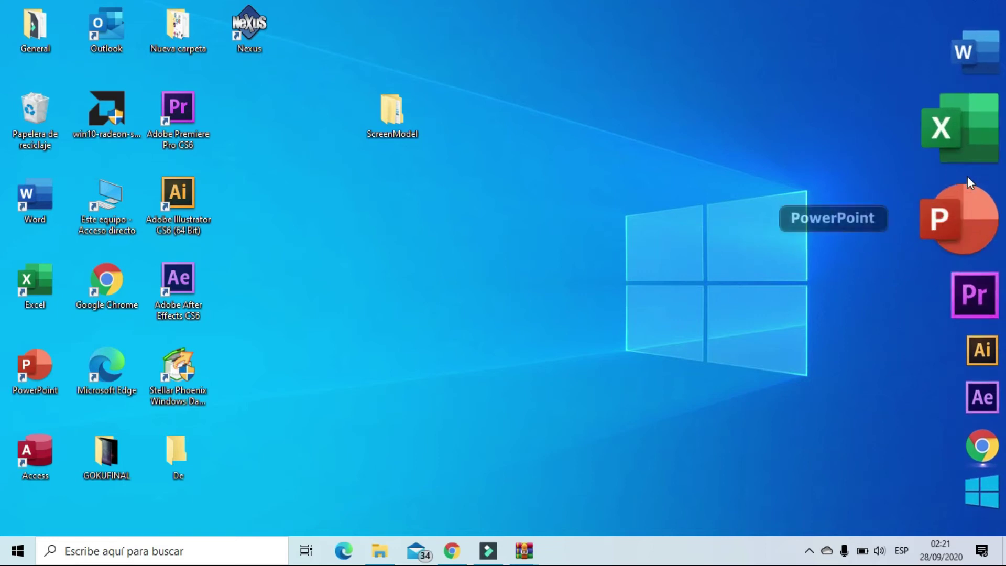
# Set the dock's mouseover effect to Magia combined with the Lupa effect, apply it and close the preferences.
pyautogui.rightClick(948, 174)
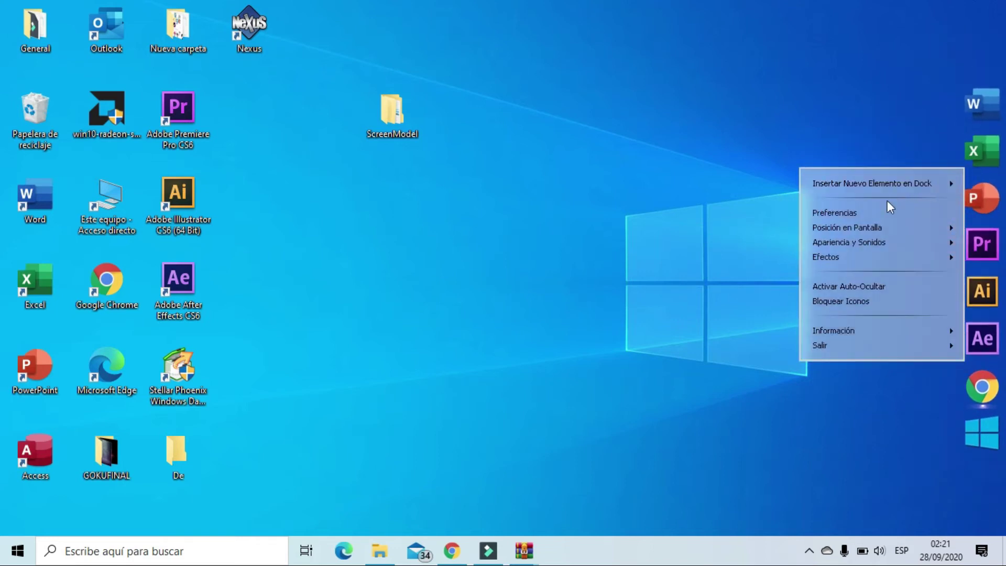
pyautogui.click(880, 212)
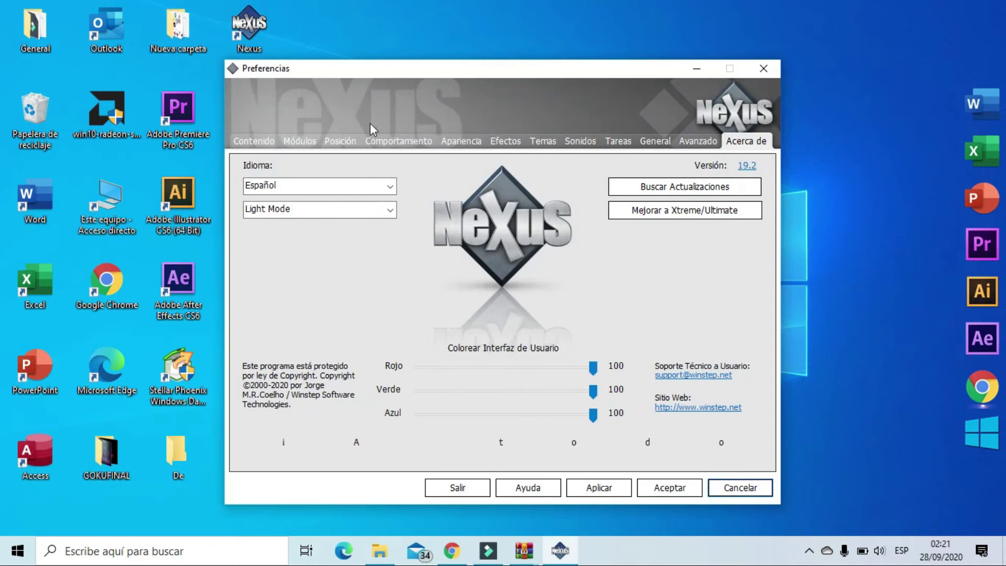
pyautogui.click(507, 143)
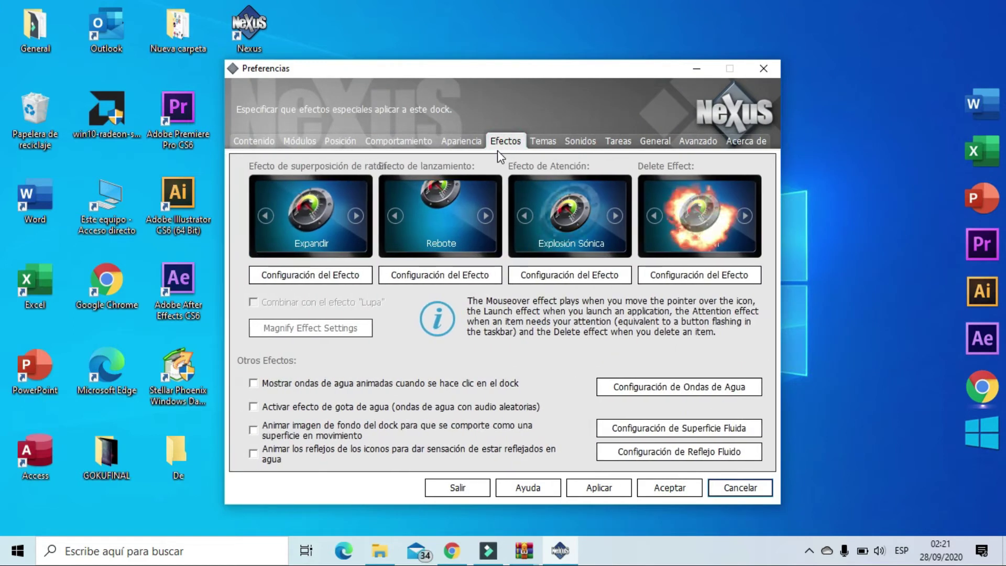
pyautogui.click(311, 223)
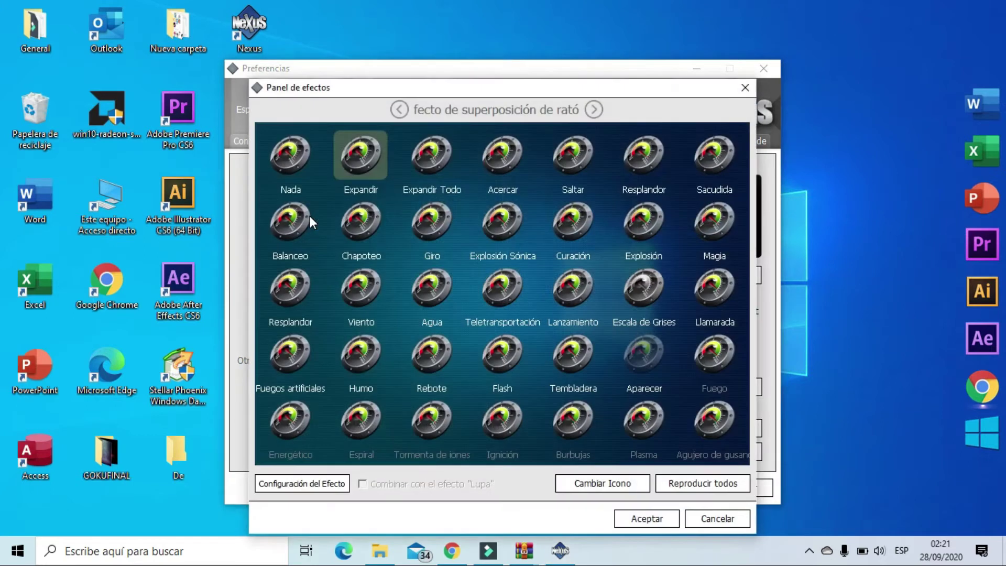
pyautogui.click(509, 162)
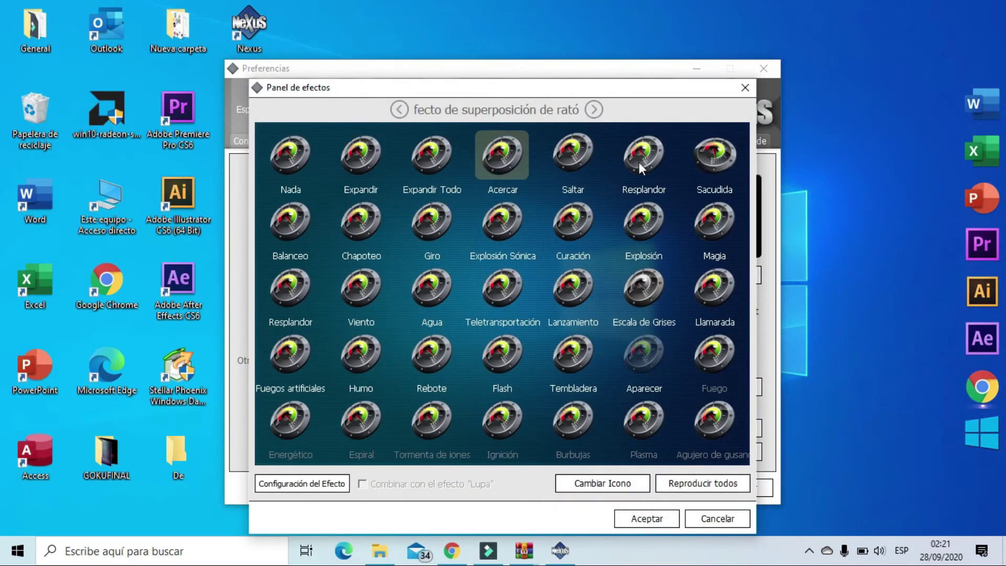
pyautogui.click(710, 159)
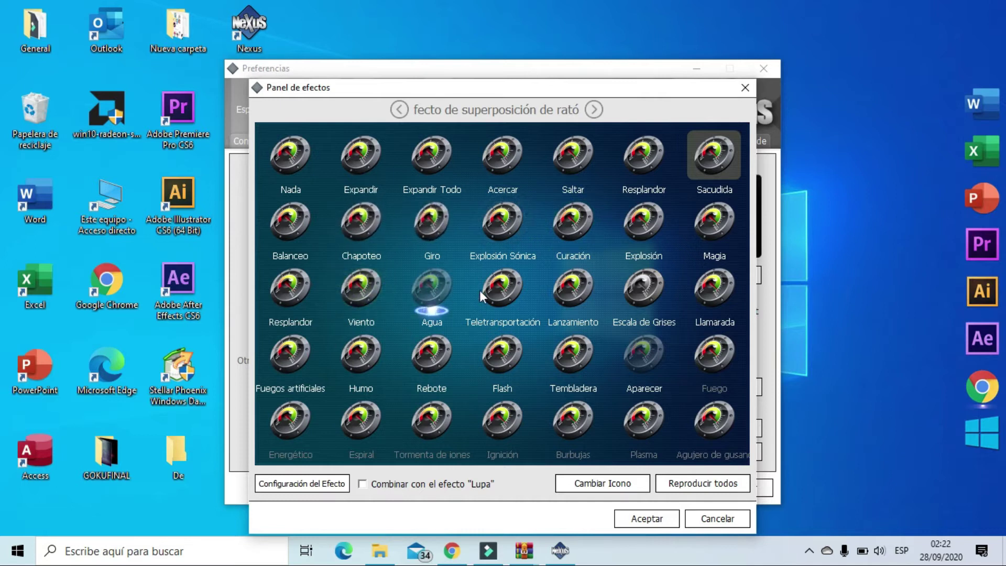
pyautogui.click(716, 221)
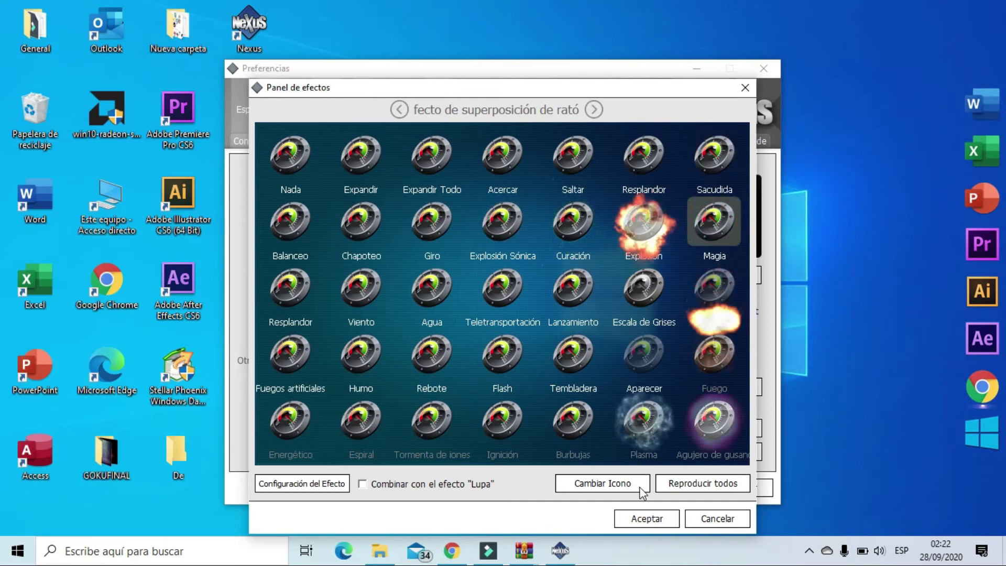
pyautogui.click(646, 519)
pyautogui.click(608, 488)
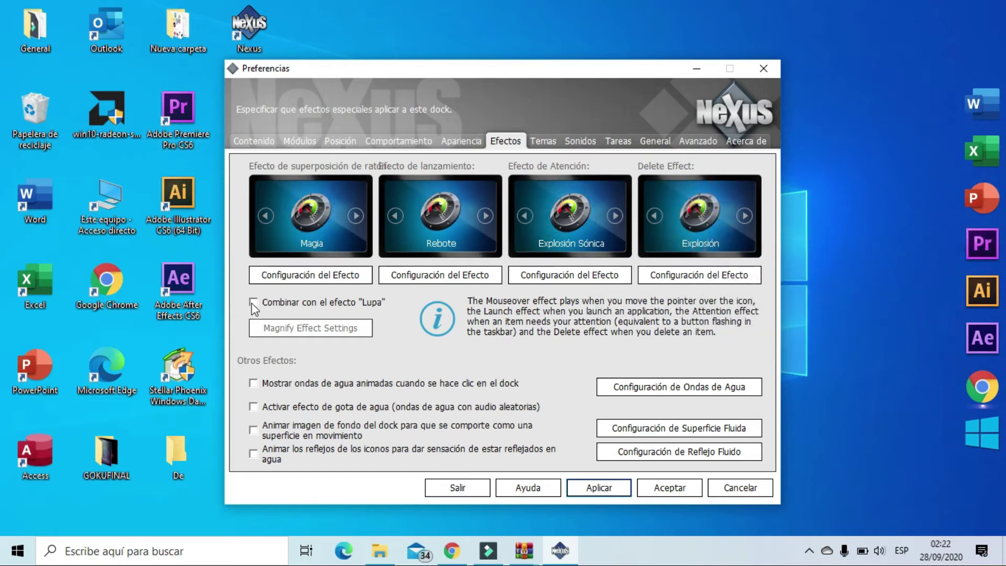
pyautogui.click(593, 486)
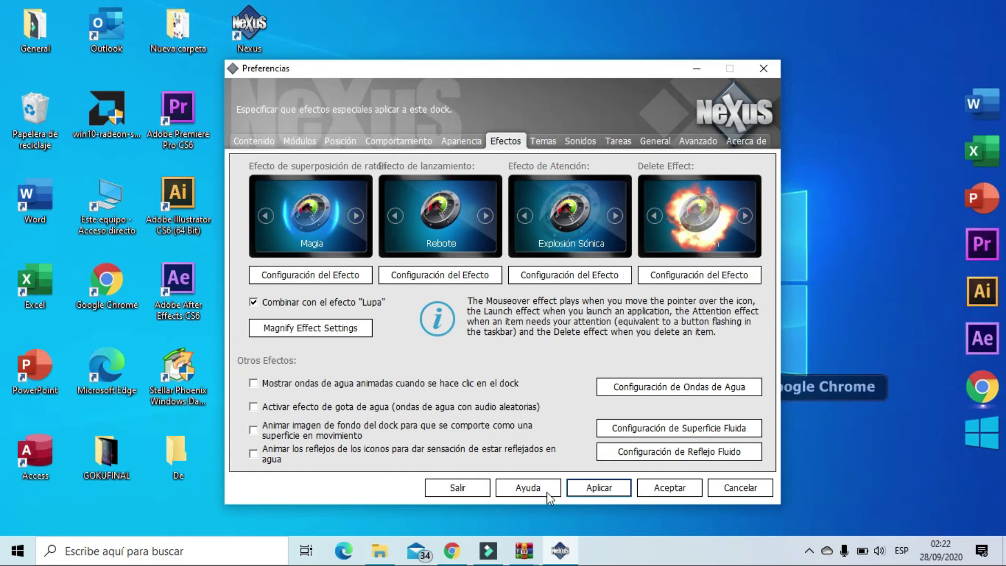
pyautogui.click(669, 488)
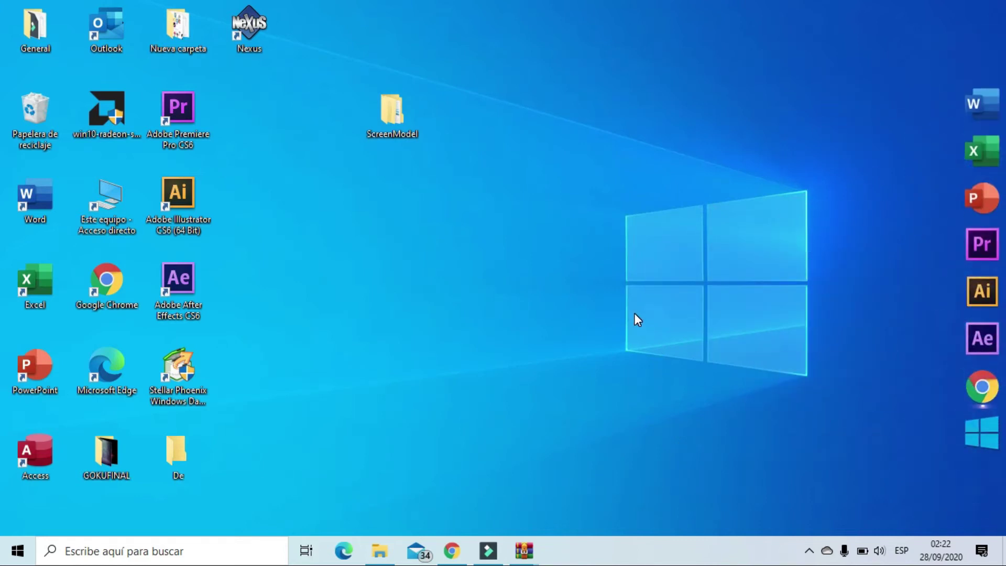
# Open MetroPackIcon in the ScreenModel desktop folder and examine the application icons in its Applications subfolder.
pyautogui.doubleClick(396, 129)
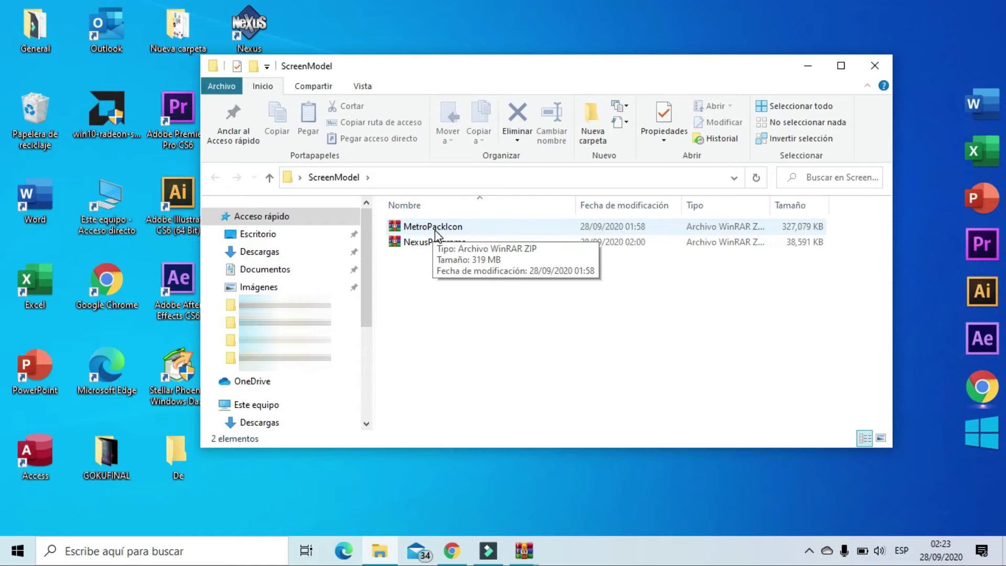
pyautogui.click(434, 230)
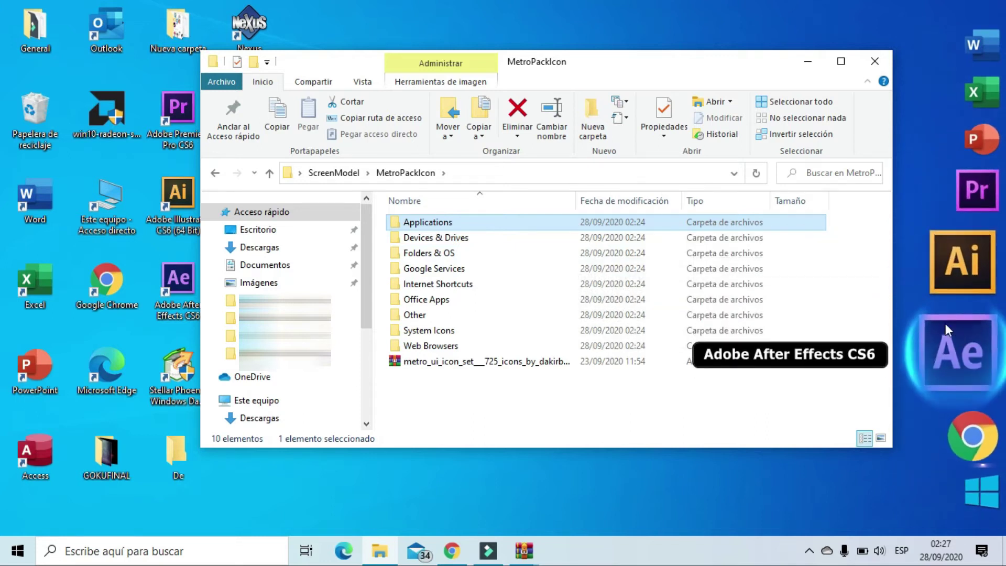
pyautogui.doubleClick(433, 225)
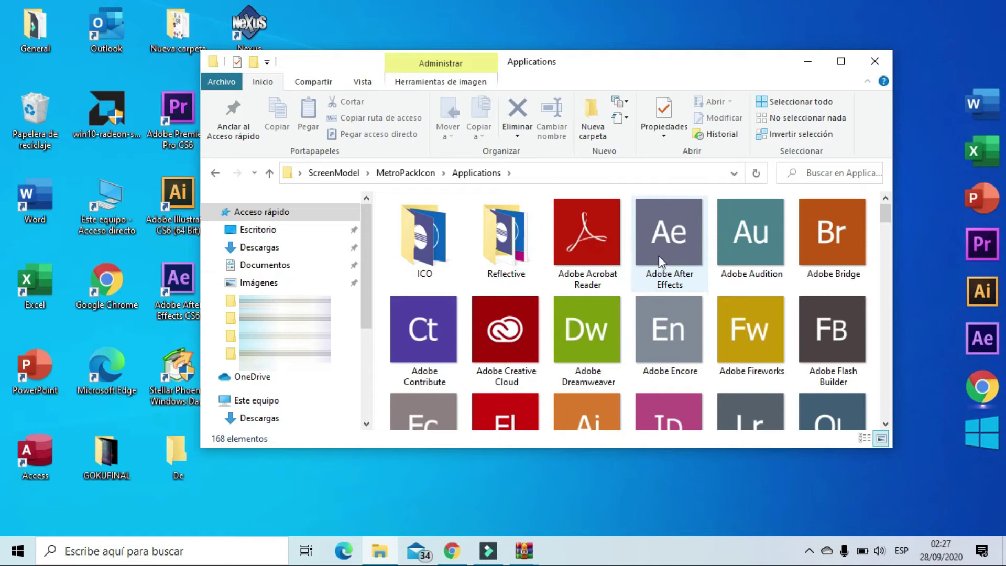
pyautogui.moveTo(658, 243)
pyautogui.scroll(-1, 660, 244)
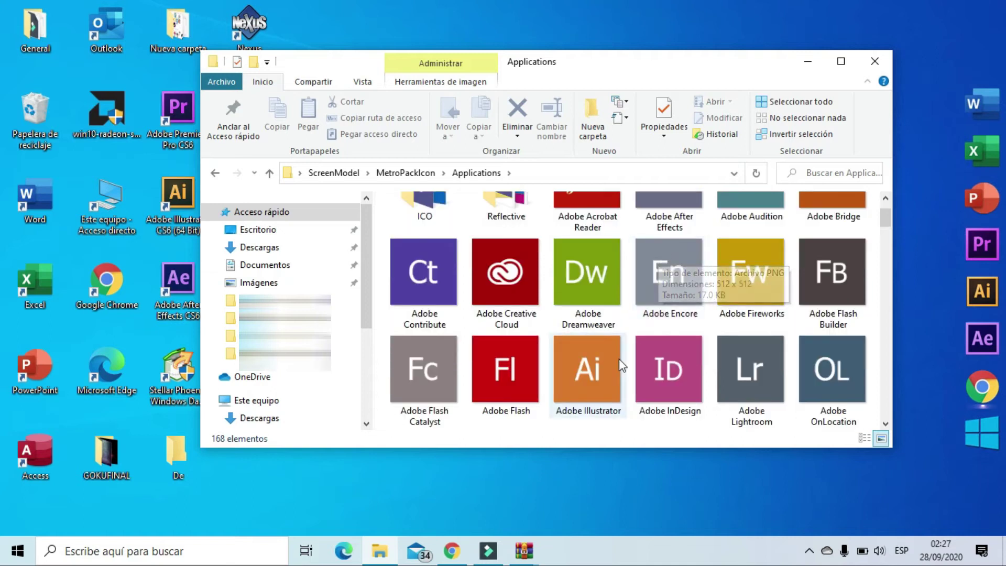
pyautogui.scroll(-2, 597, 330)
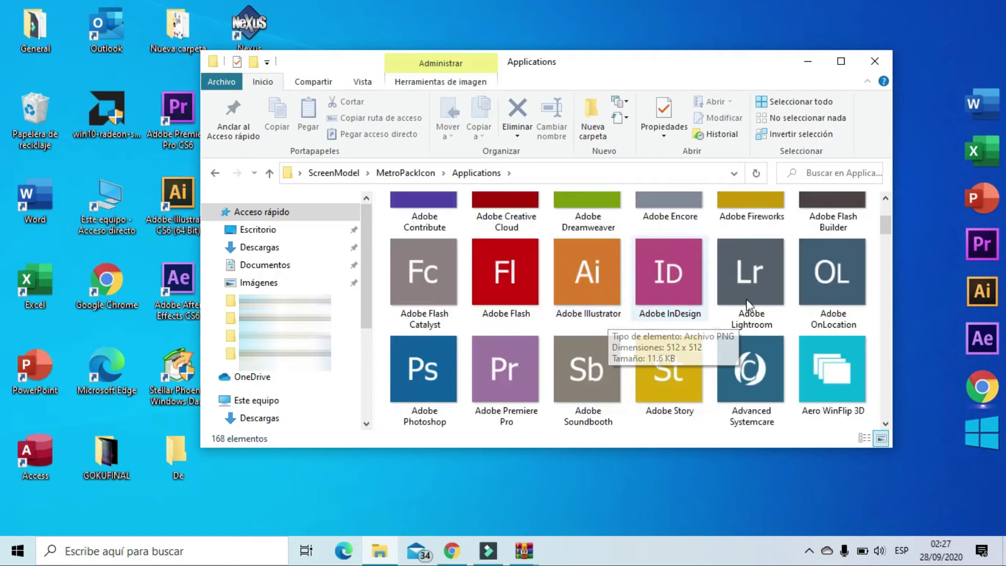
pyautogui.scroll(-5, 649, 286)
pyautogui.scroll(-4, 649, 287)
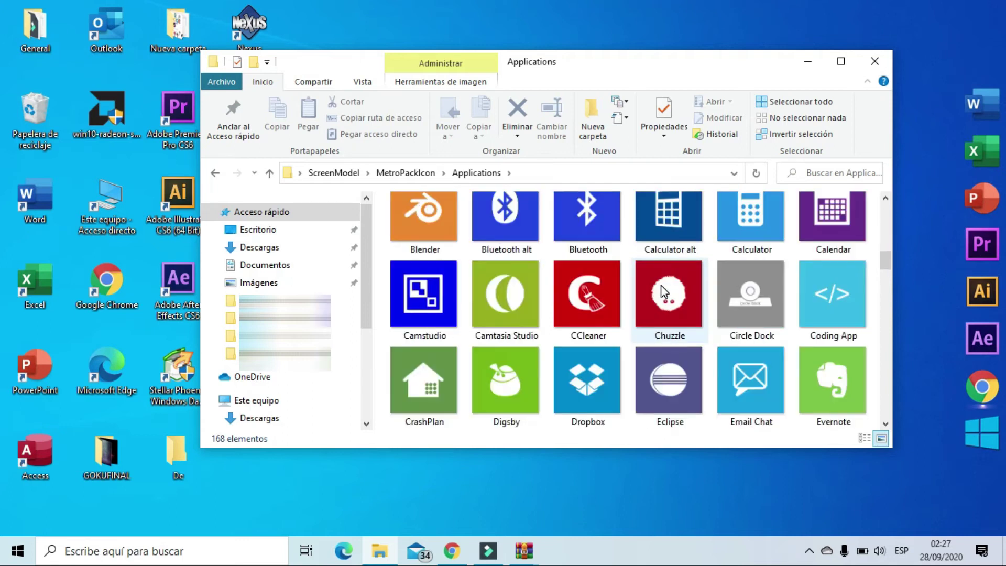
pyautogui.scroll(-6, 662, 285)
pyautogui.scroll(15, 656, 285)
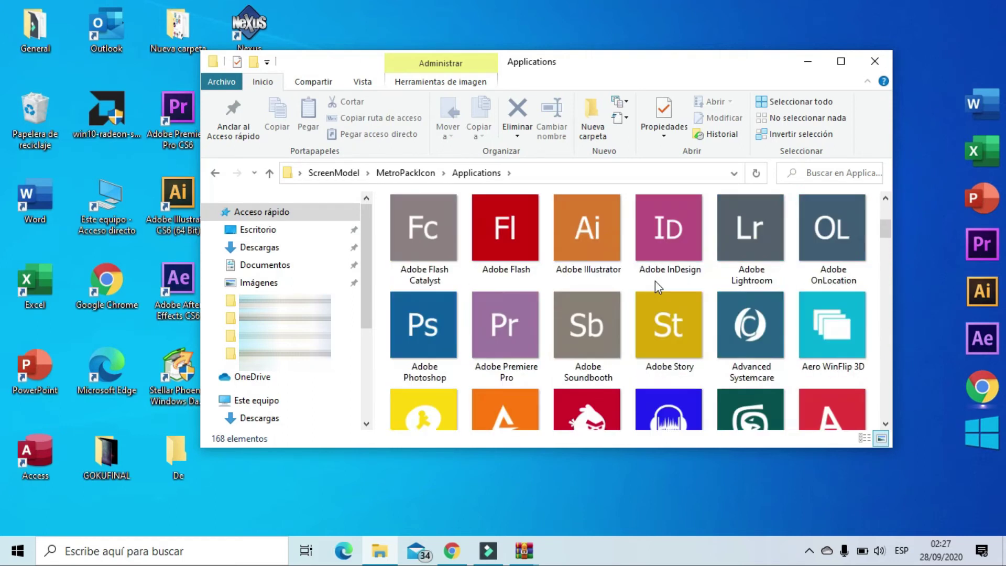
pyautogui.click(275, 175)
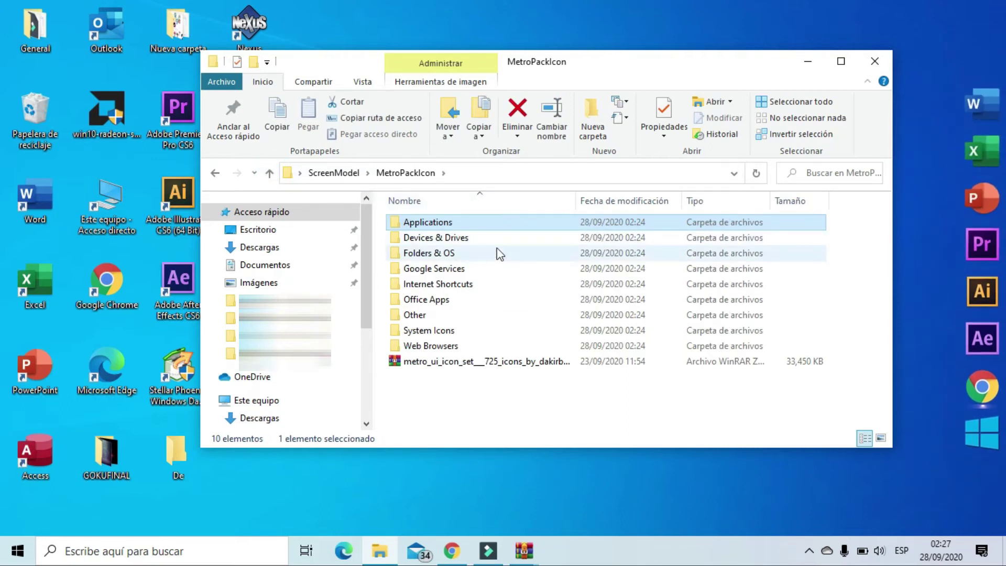
# Examine the Office icons in the Office Apps subfolder of MetroPackIcon and return to the parent folder.
pyautogui.doubleClick(443, 301)
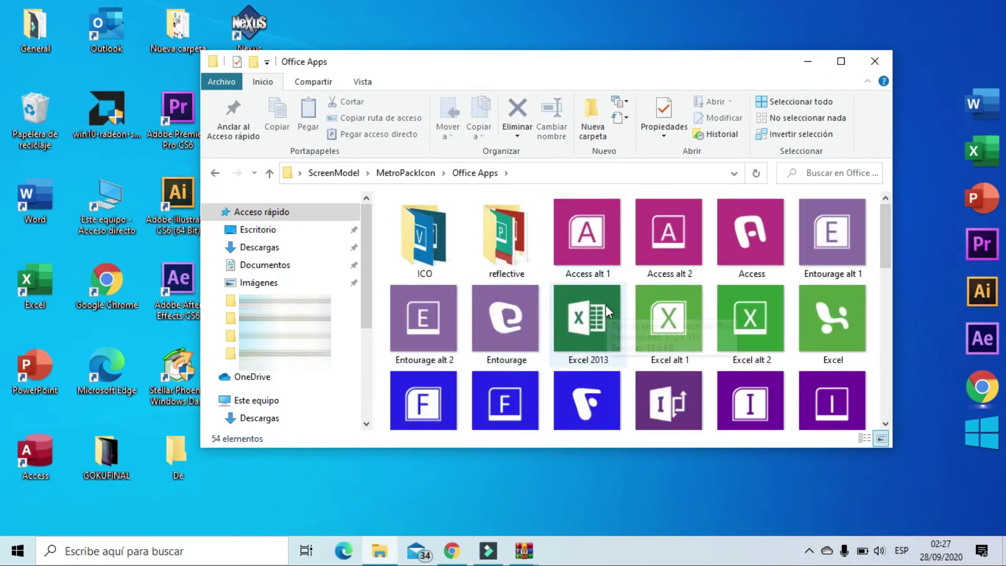
pyautogui.scroll(-3, 605, 305)
pyautogui.scroll(-3, 615, 320)
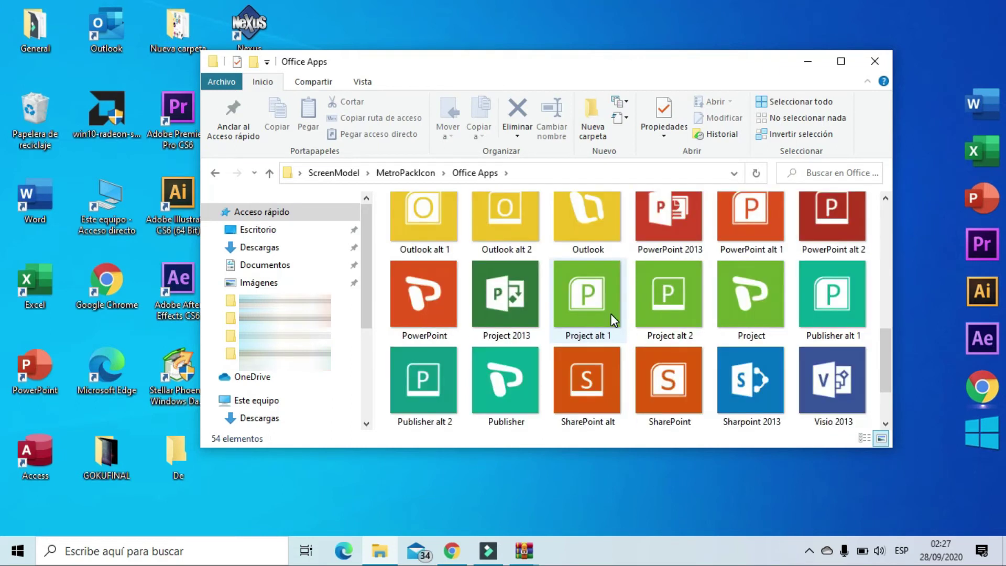
pyautogui.scroll(-2, 657, 343)
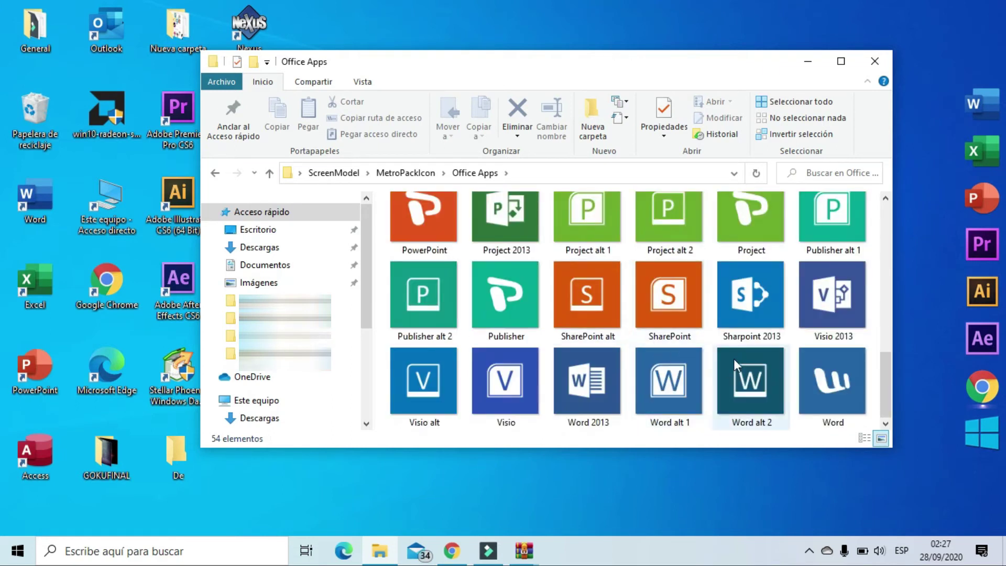
pyautogui.scroll(10, 734, 358)
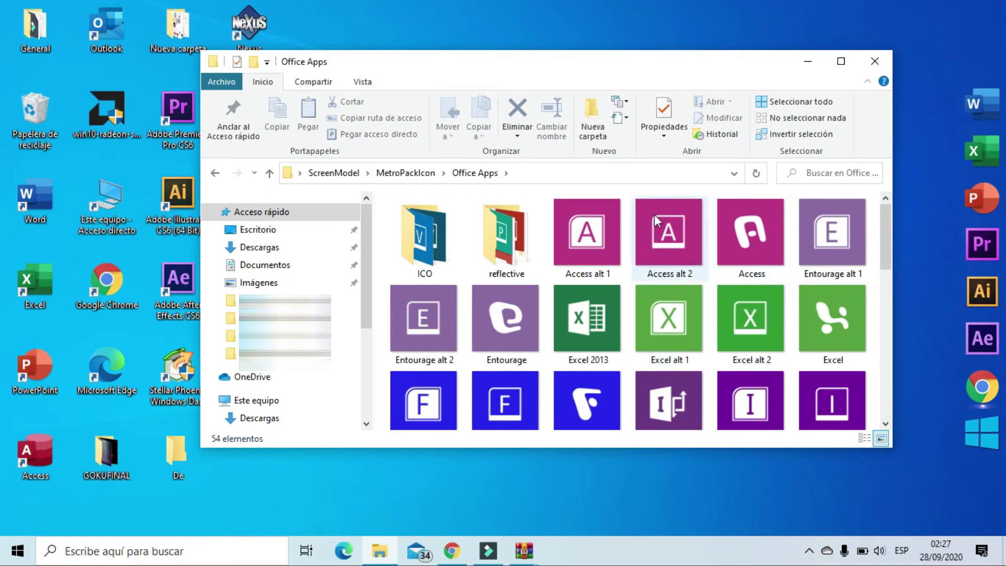
pyautogui.click(269, 173)
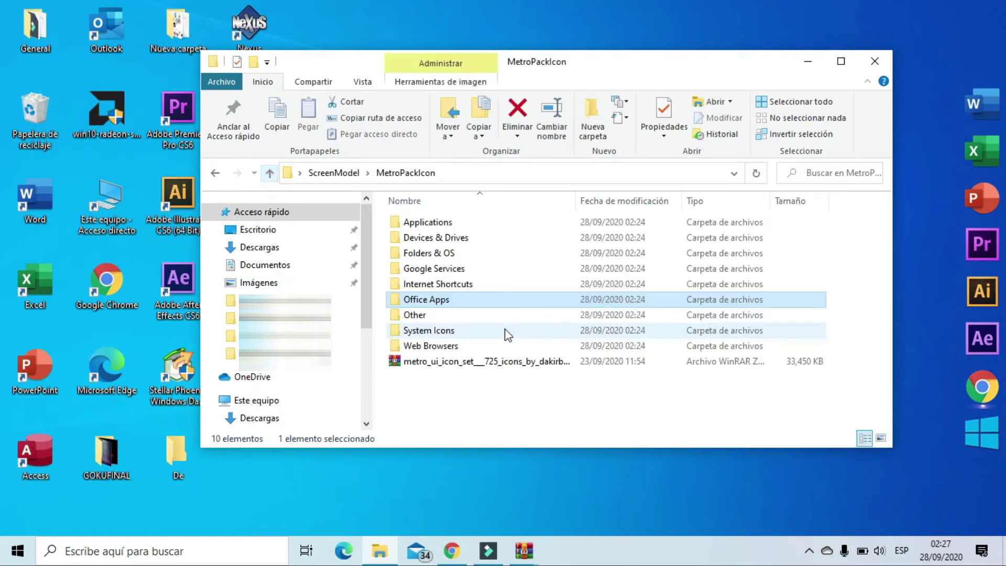
# Close the MetroPackIcon folder window and move the ScreenModel folder directly below the Nexus shortcut on the desktop.
pyautogui.click(874, 61)
pyautogui.moveTo(385, 125); pyautogui.dragTo(370, 133)
pyautogui.moveTo(278, 128); pyautogui.dragTo(281, 129)
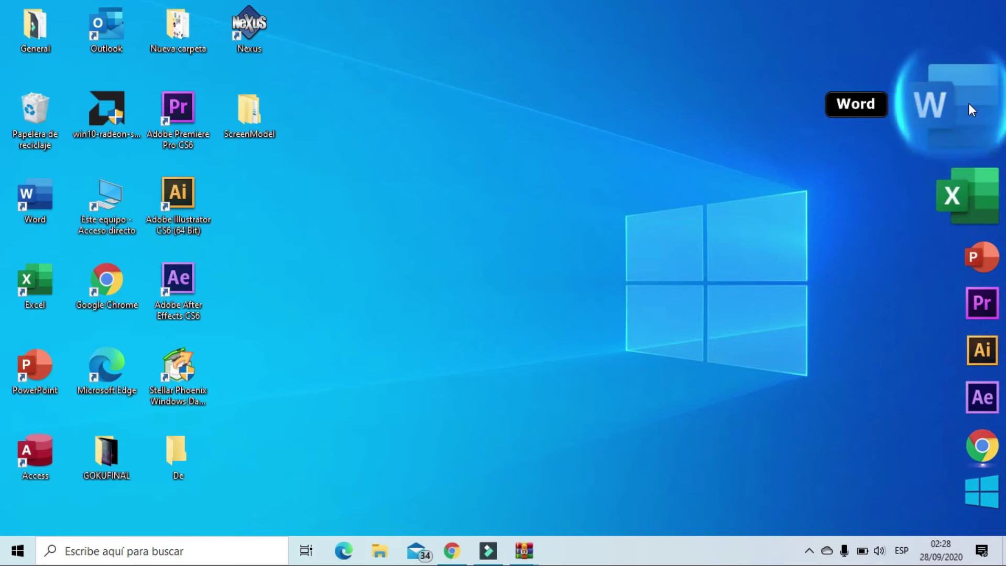
# Open the properties of the dock's Word item and start browsing for a replacement icon file.
pyautogui.rightClick(968, 101)
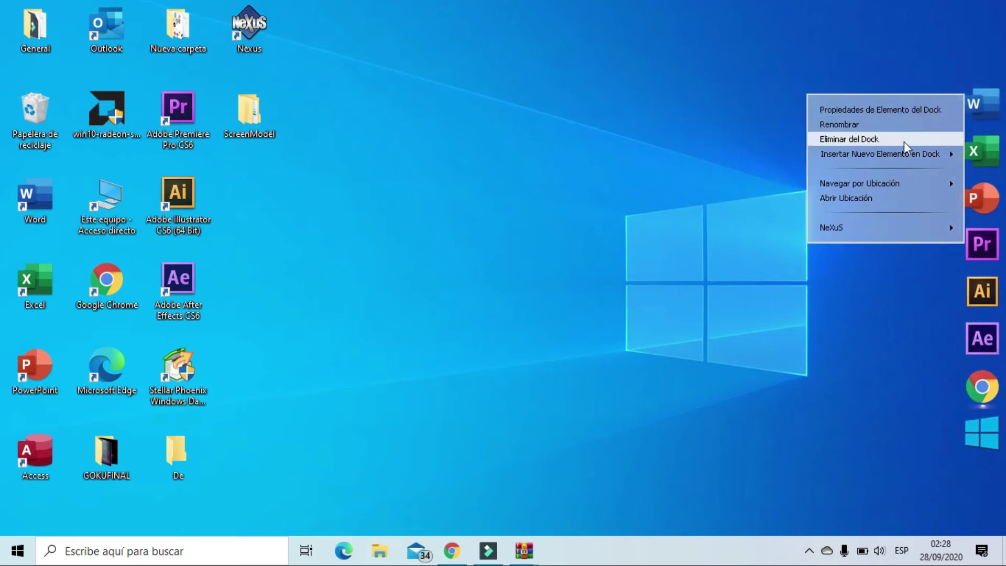
pyautogui.click(881, 109)
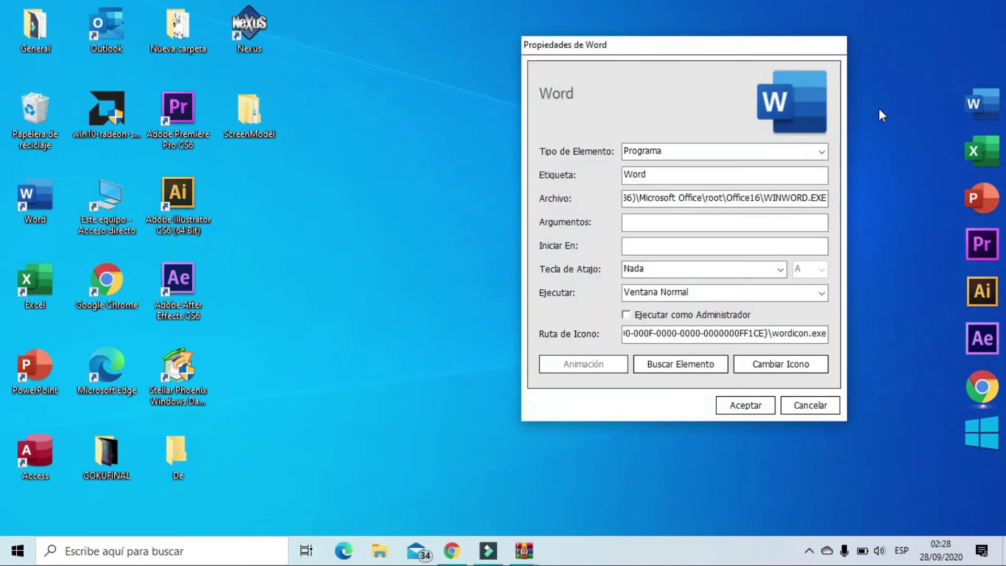
pyautogui.click(800, 363)
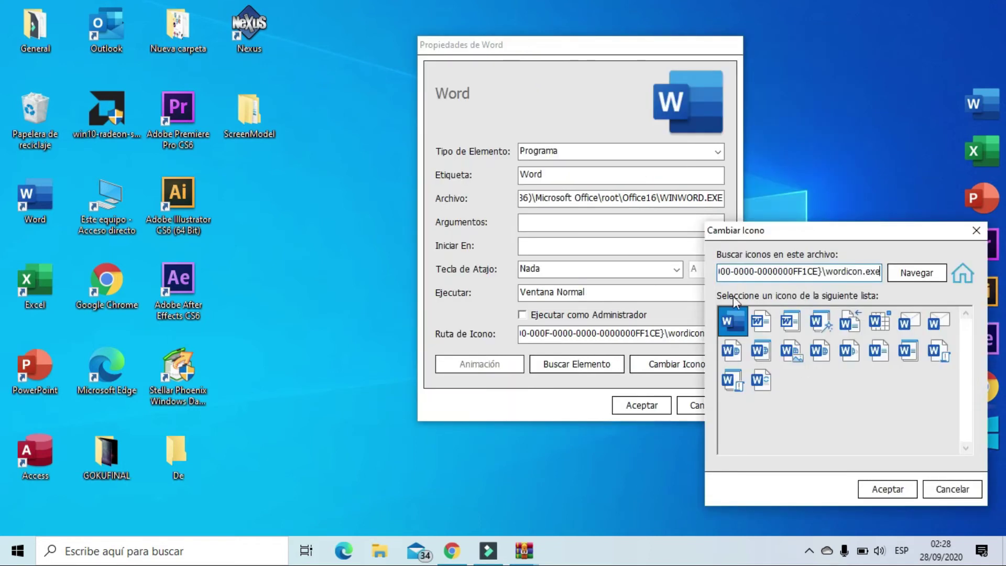
pyautogui.click(914, 272)
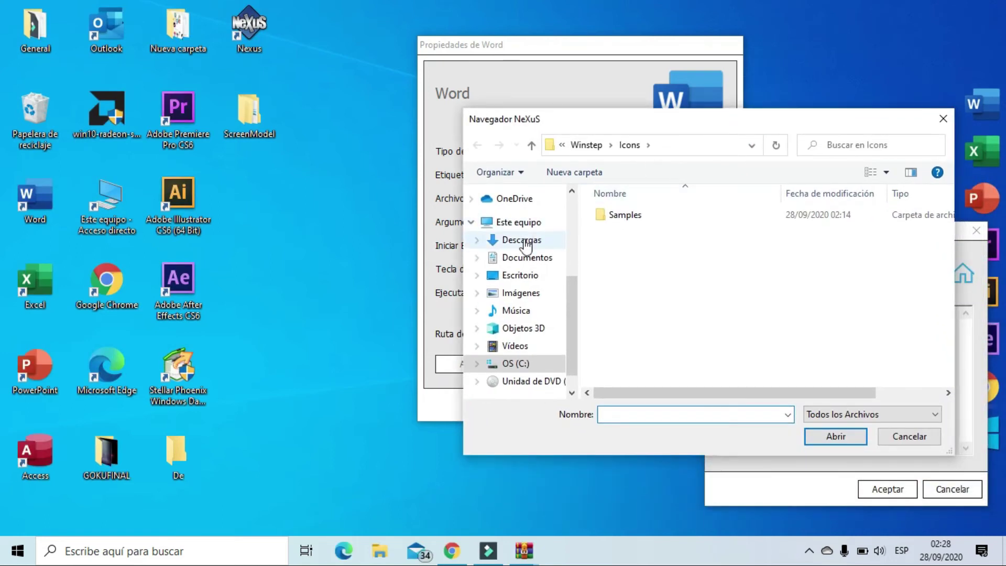
# Load the Word 2013 image from the desktop's ScreenModel, MetroPackIcon, Office Apps folder as the Word item's replacement icon.
pyautogui.click(519, 275)
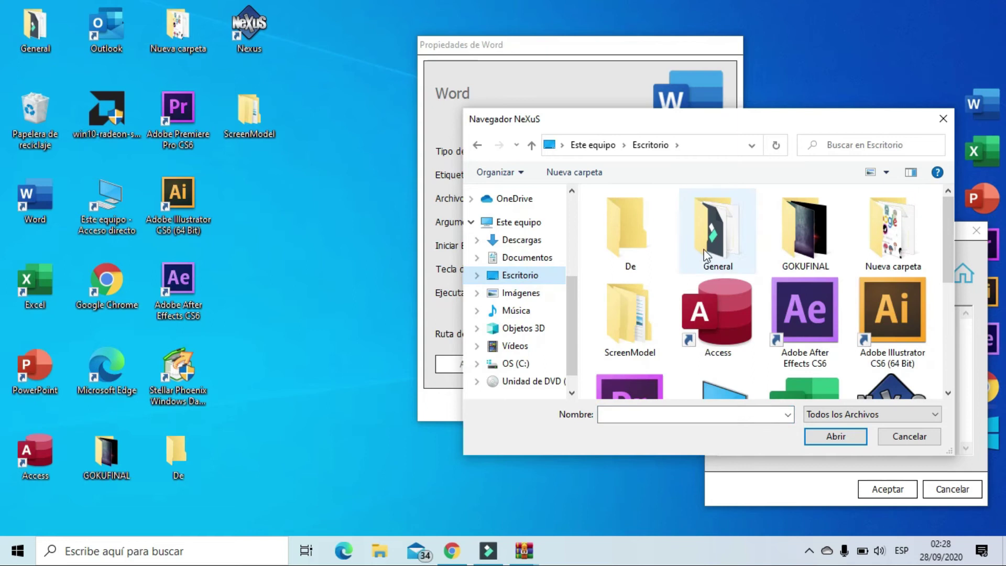
pyautogui.doubleClick(627, 323)
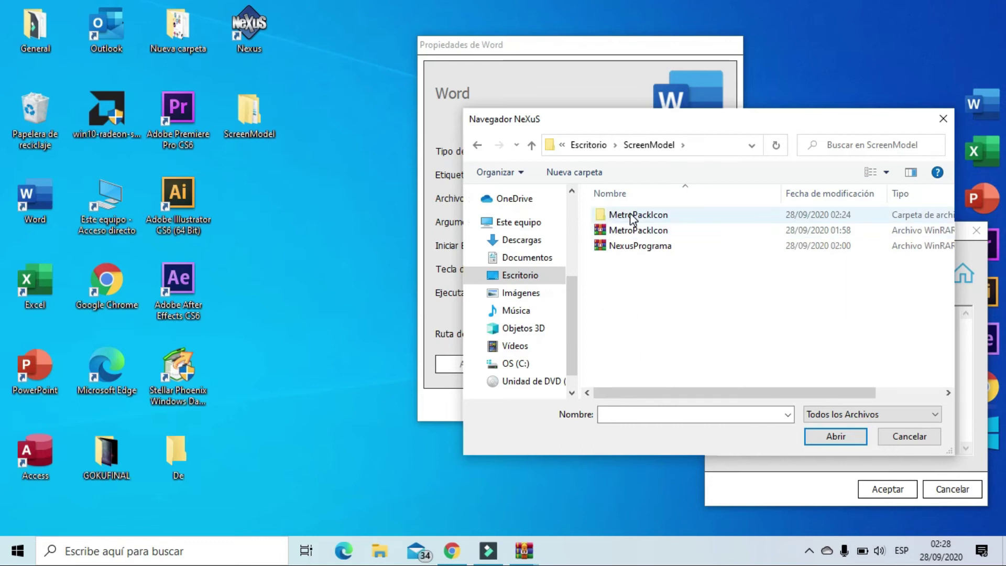
pyautogui.doubleClick(634, 216)
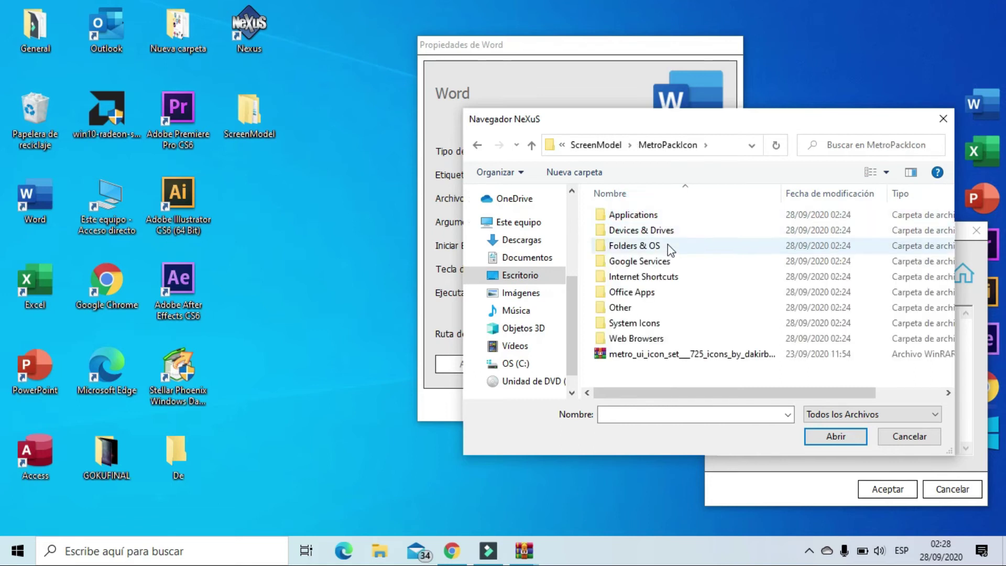
pyautogui.doubleClick(645, 296)
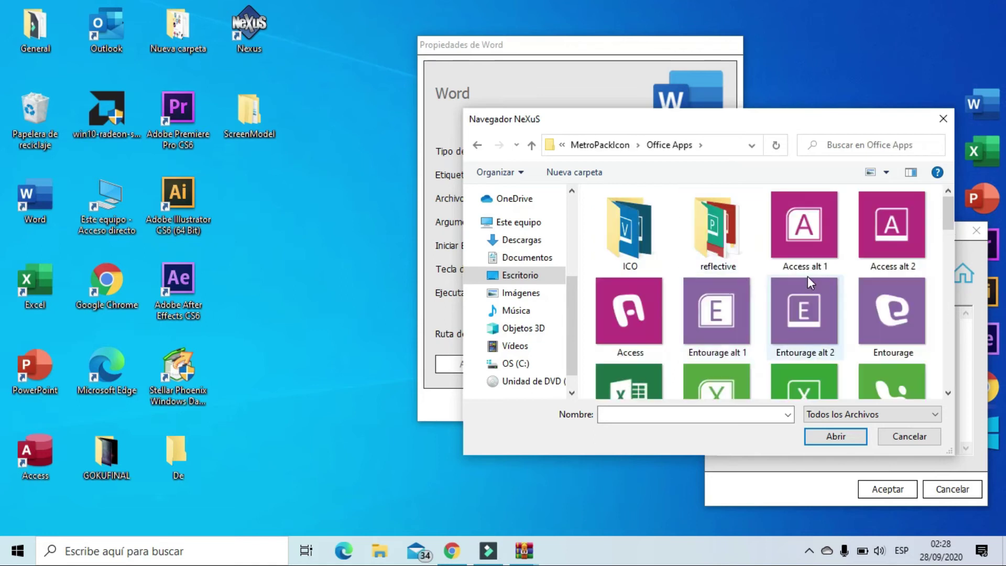
pyautogui.scroll(-15, 805, 277)
pyautogui.scroll(-8, 799, 301)
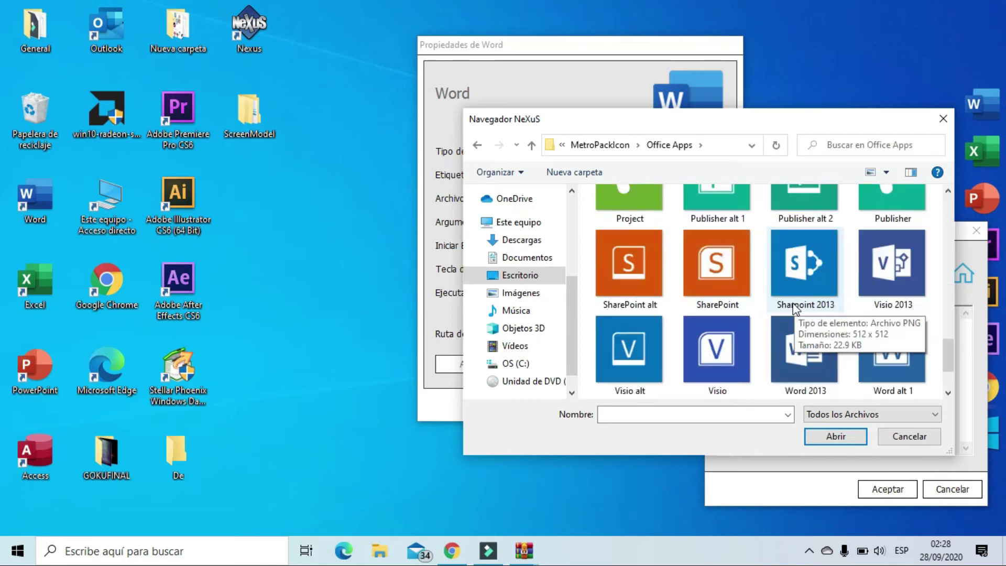
pyautogui.scroll(7, 748, 305)
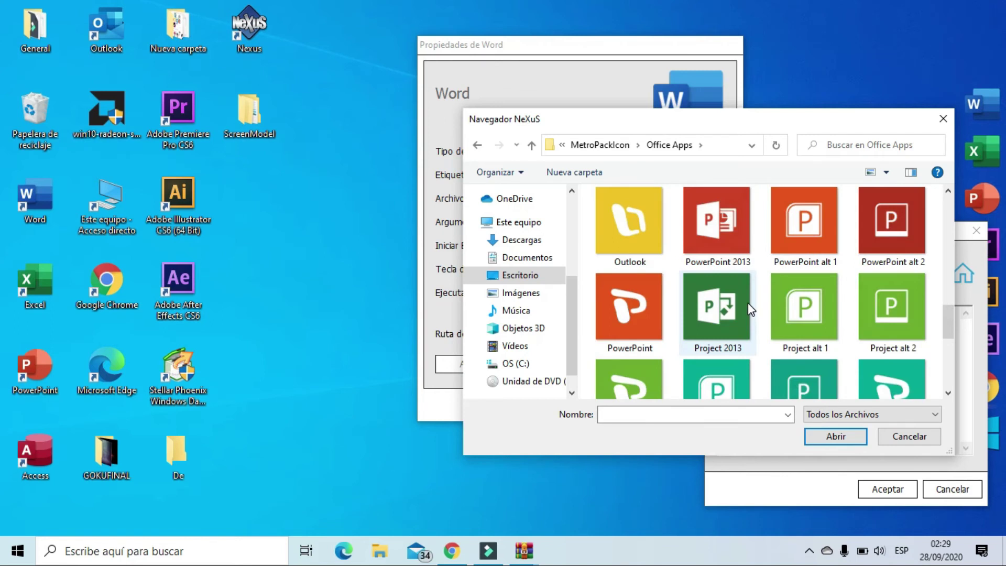
pyautogui.scroll(-5, 749, 306)
pyautogui.click(810, 278)
pyautogui.click(846, 439)
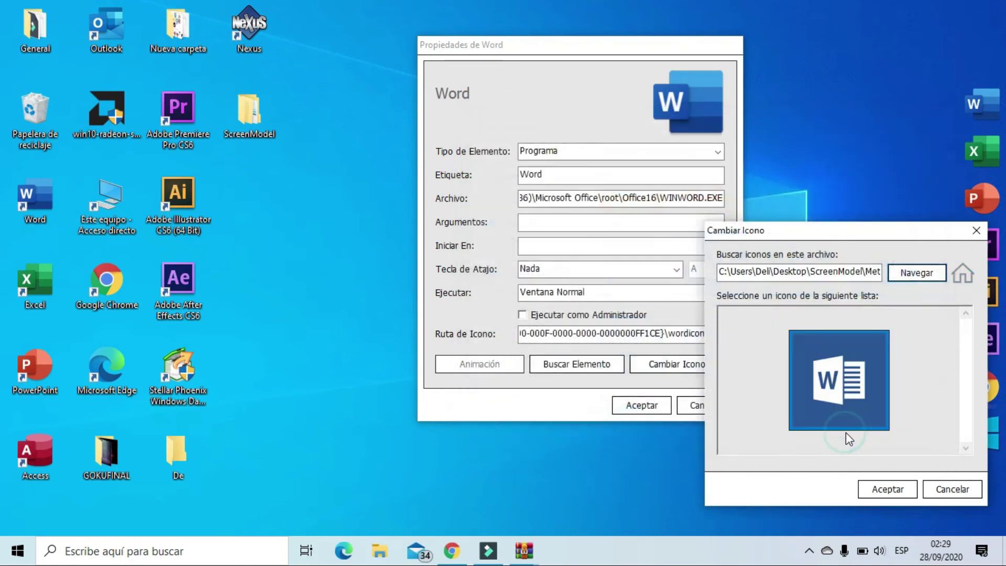
# Confirm the Word 2013 image as the dock's Word icon and save the item's properties.
pyautogui.click(898, 492)
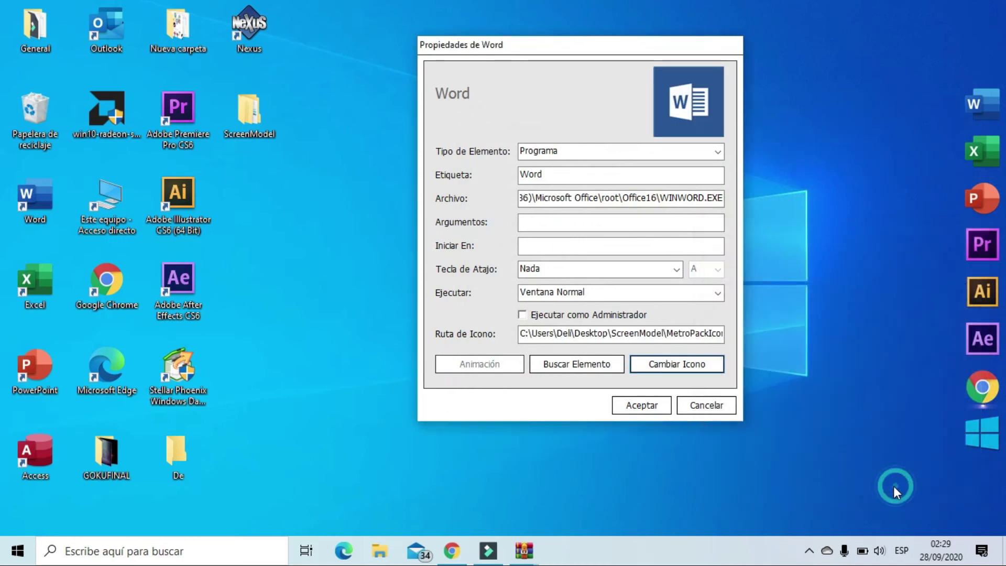
pyautogui.click(649, 405)
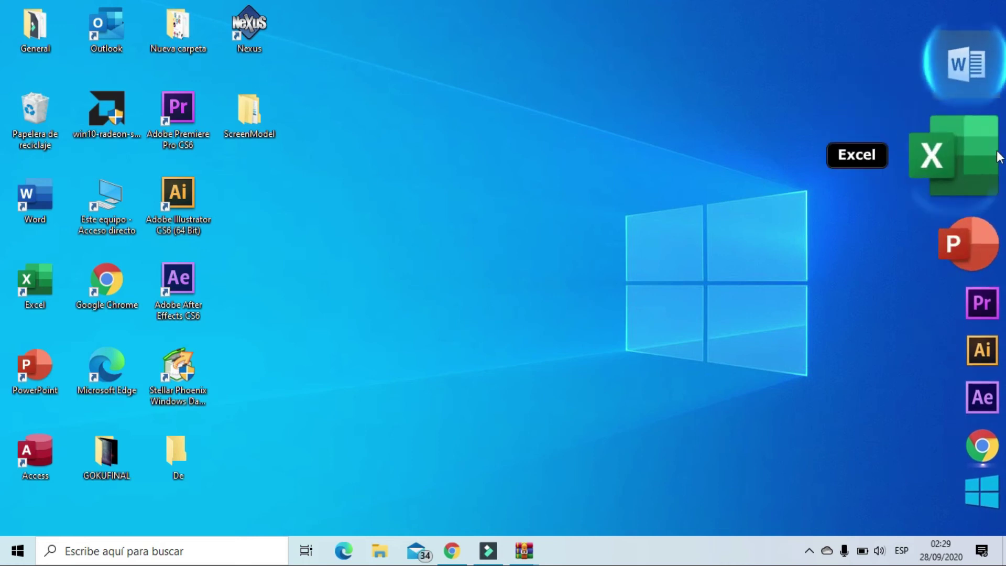
# In the dock's position preferences, set its separation from the screen edge to 20 pixels, apply the change and close the preferences.
pyautogui.moveTo(970, 155)
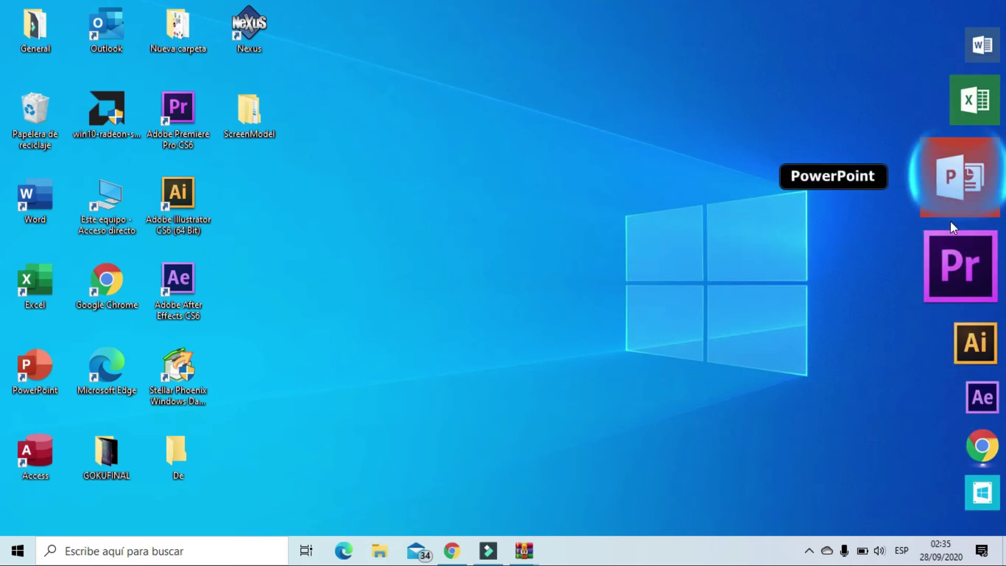
pyautogui.rightClick(951, 224)
pyautogui.click(886, 261)
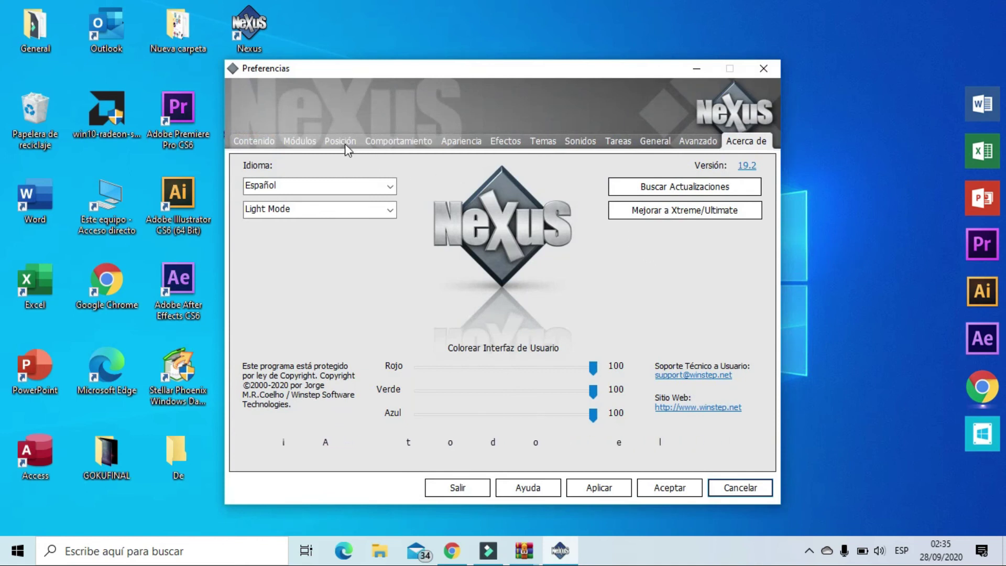
pyautogui.click(345, 143)
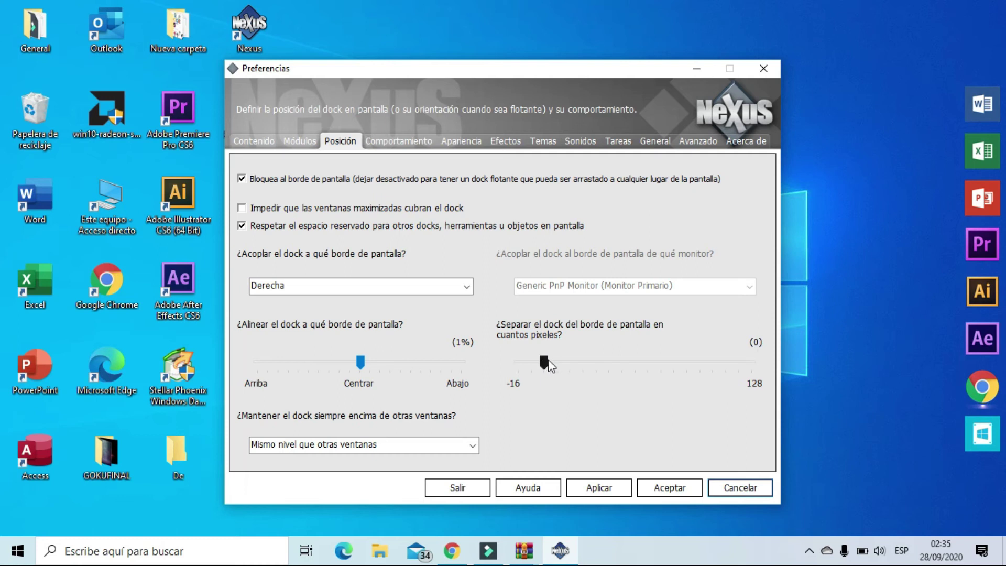
pyautogui.moveTo(562, 361); pyautogui.dragTo(584, 362)
pyautogui.click(612, 491)
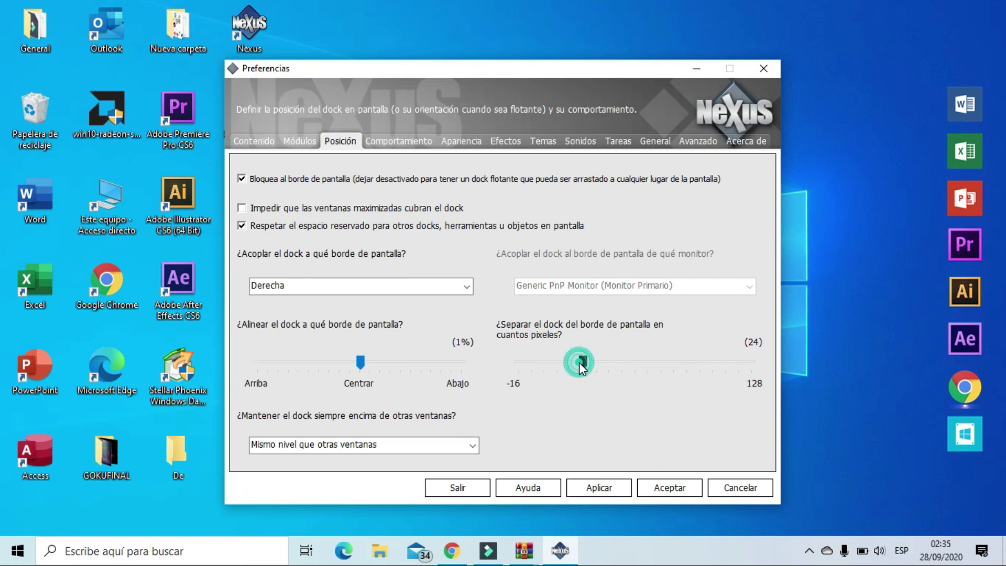
pyautogui.moveTo(574, 366); pyautogui.dragTo(574, 366)
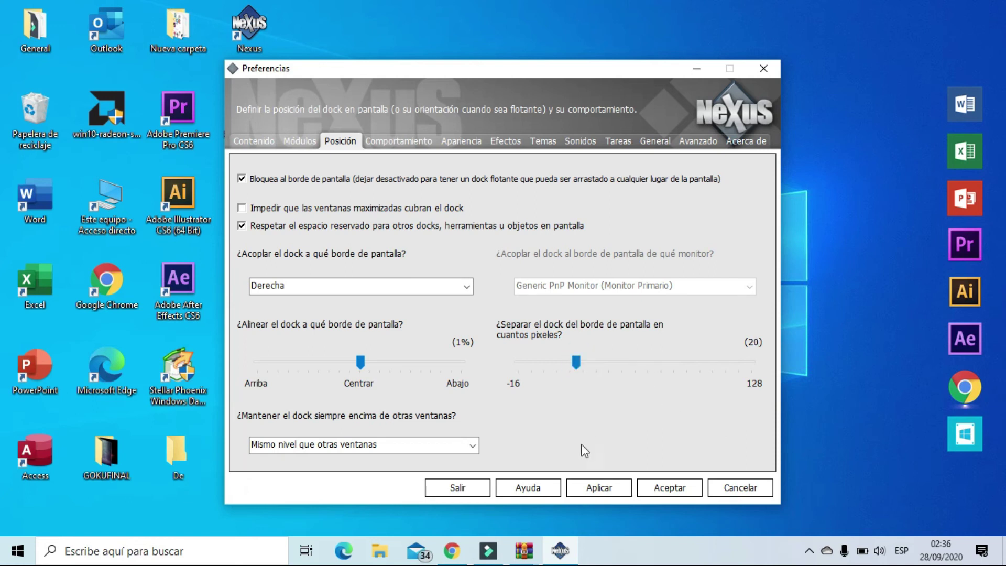
pyautogui.click(597, 489)
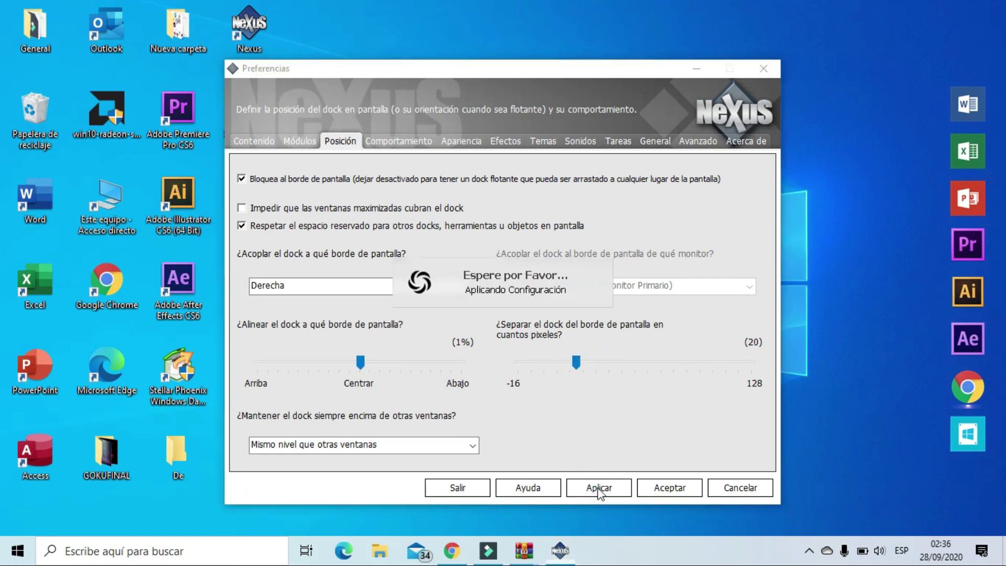
pyautogui.click(667, 489)
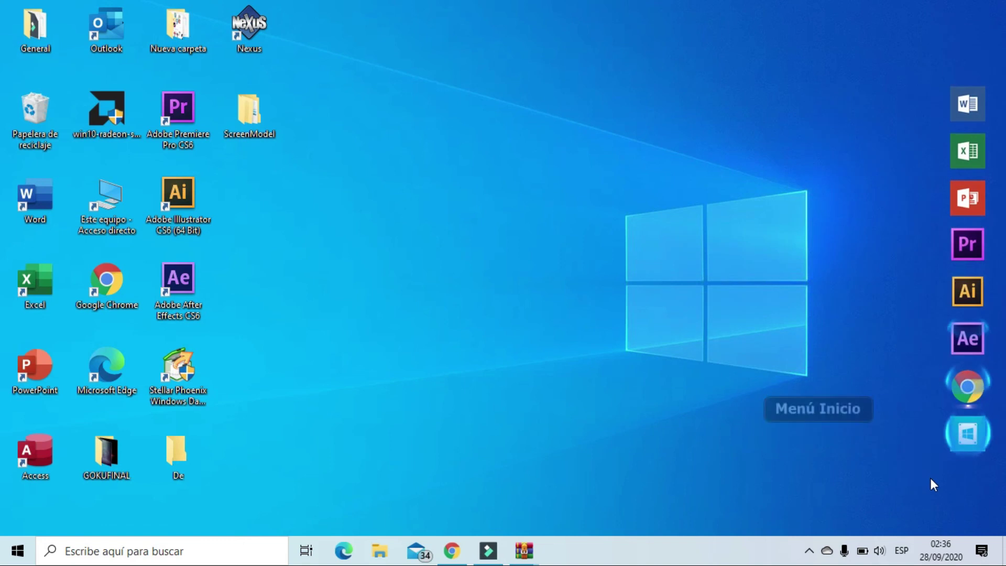
# Open the desktop's ScreenModel folder to check the icon pack and Nexus program files, and close it again.
pyautogui.doubleClick(257, 117)
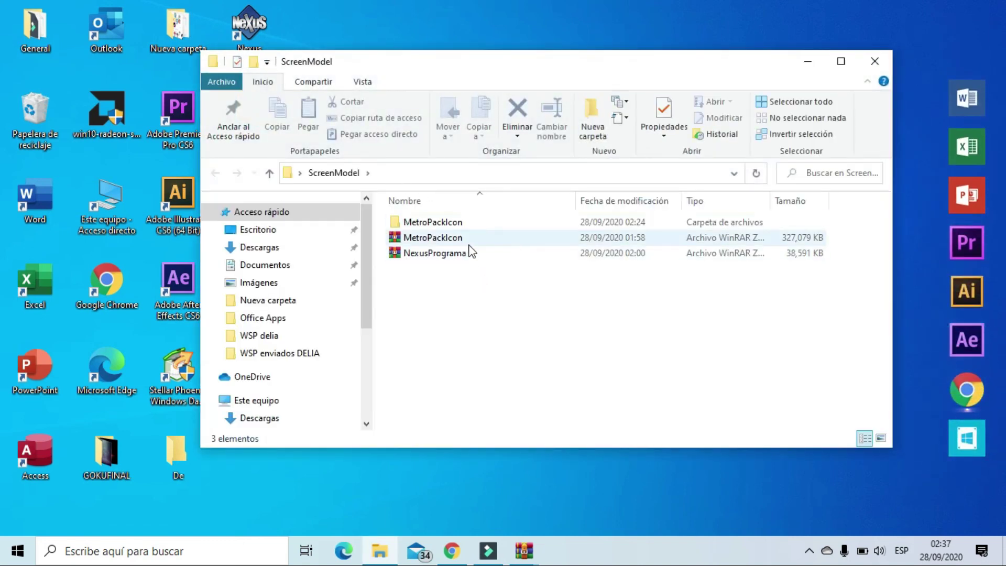
pyautogui.click(884, 65)
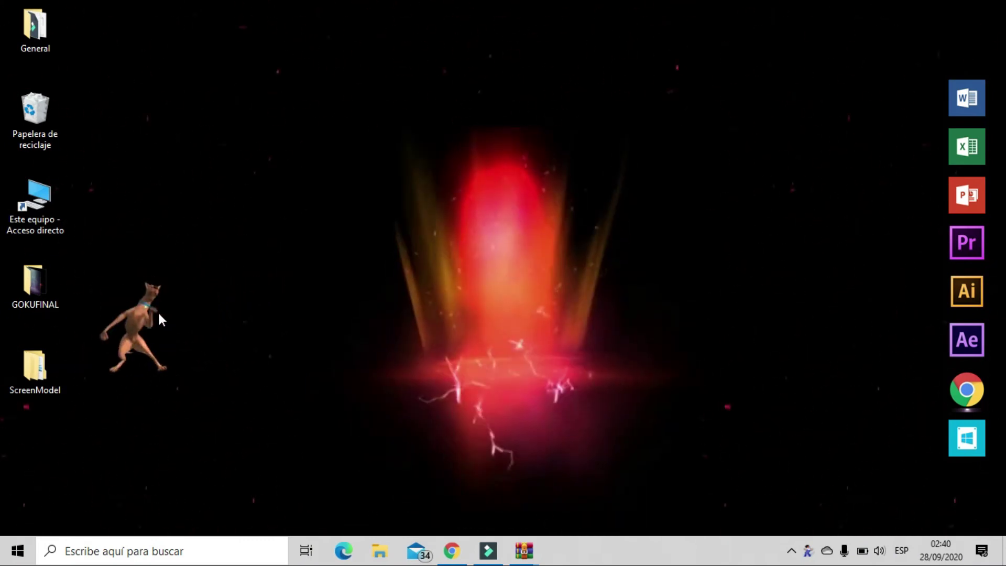
pyautogui.moveTo(131, 327); pyautogui.dragTo(266, 256)
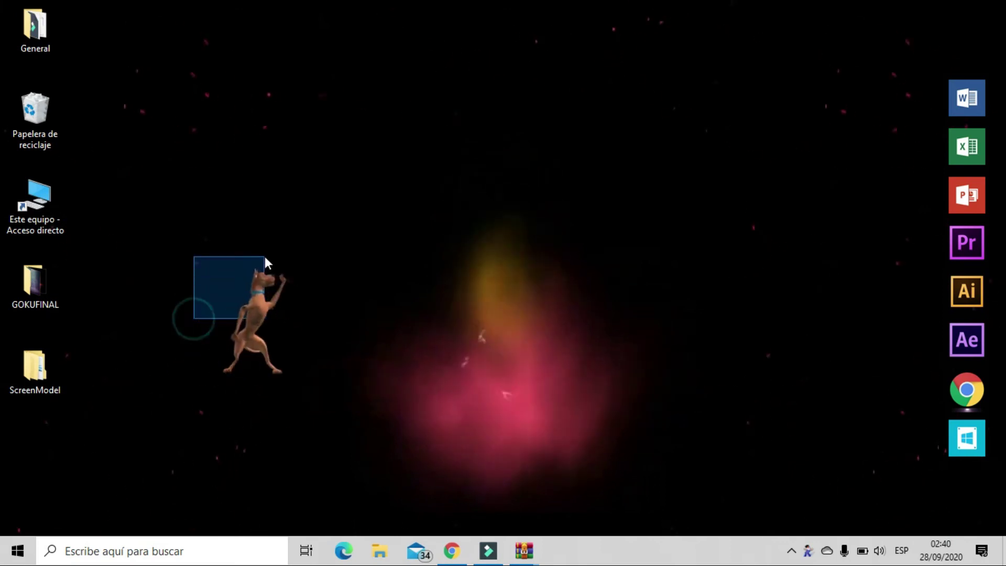
pyautogui.click(268, 319)
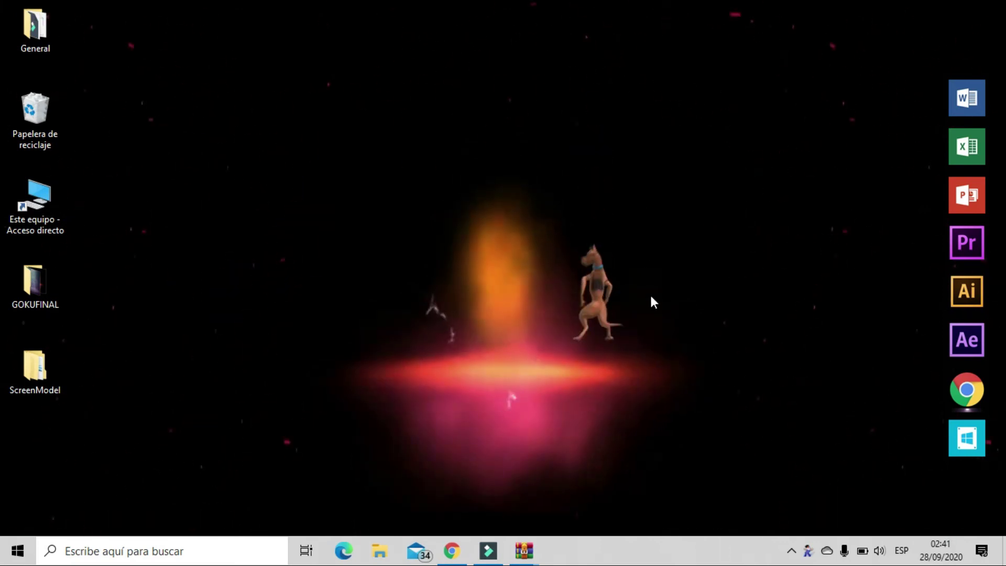